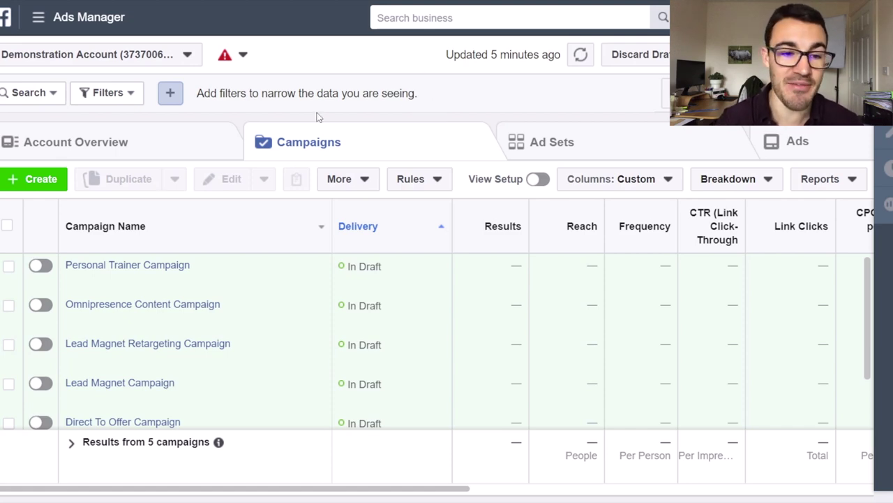
Start creating a new campaign and name it "Example CBO Campaign"
left_click(36, 178)
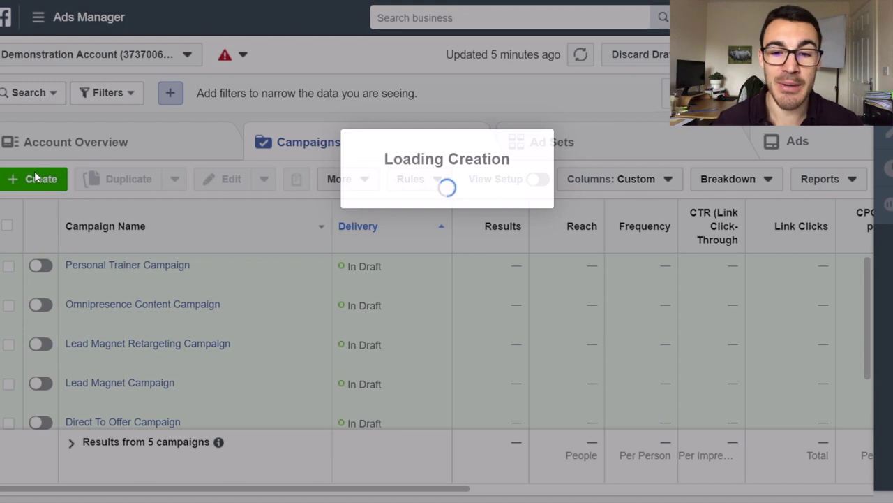
type("E")
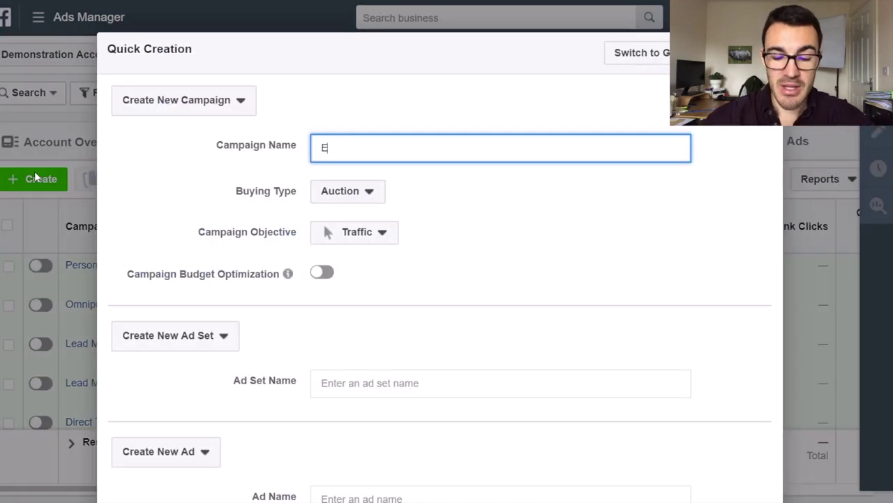
type("xample CB")
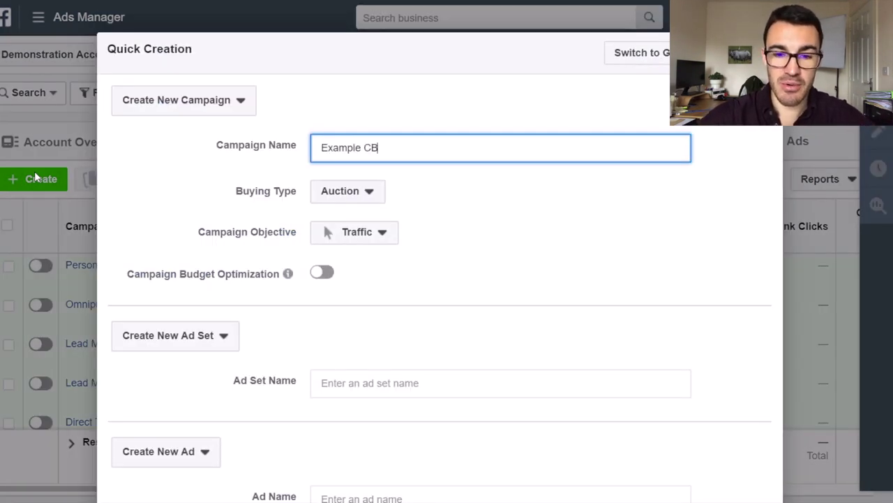
type("O Campaigns")
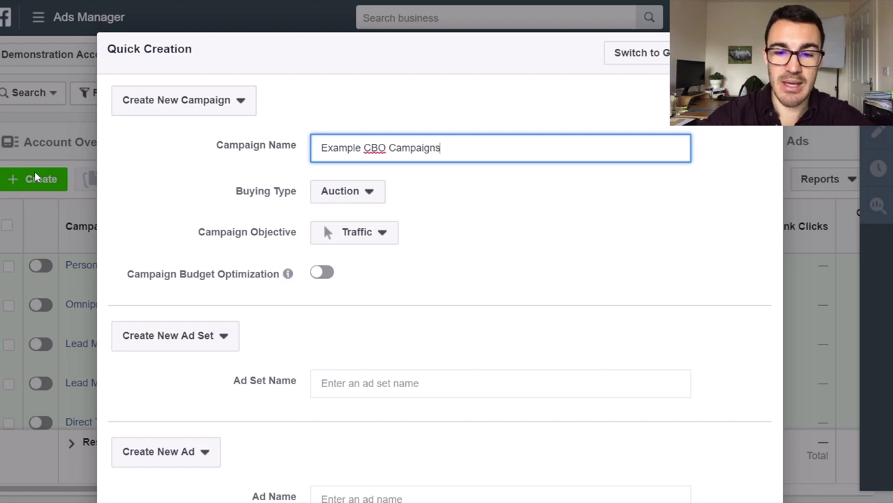
key("BackSpace")
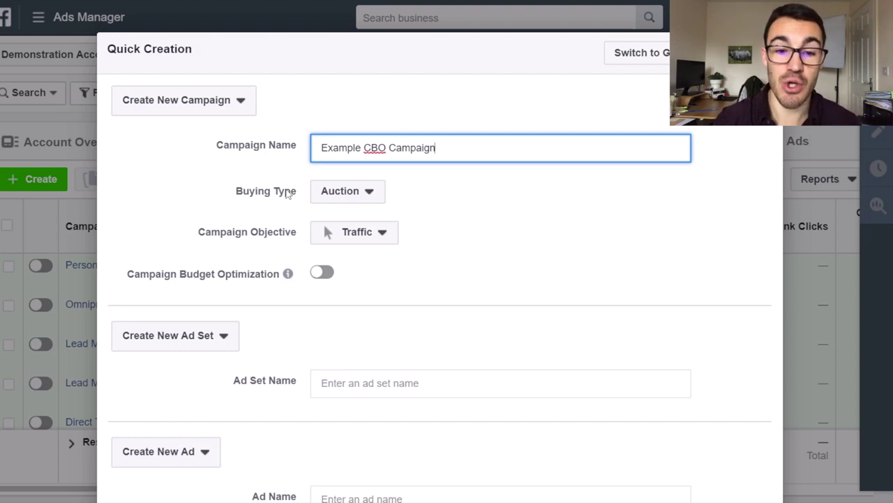
Set the campaign objective to Conversions and turn on Campaign Budget Optimization
left_click(395, 237)
scroll(403, 331, "down", 3)
left_click(403, 433)
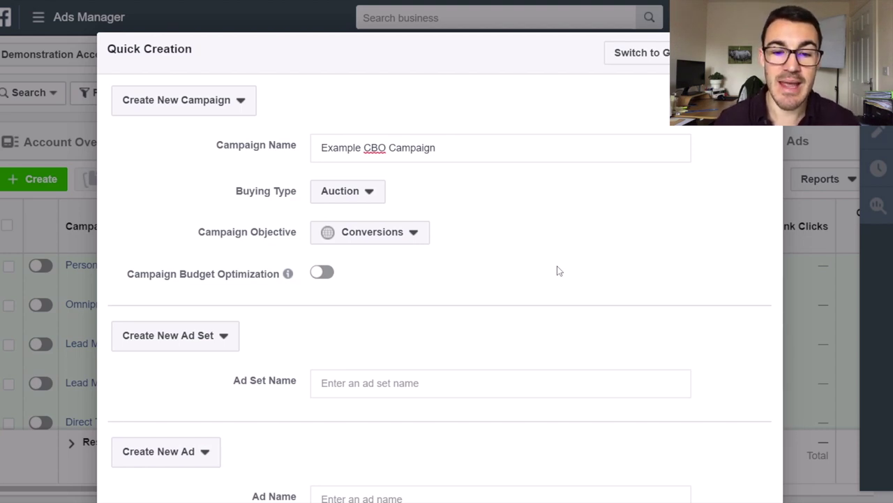
left_click(323, 275)
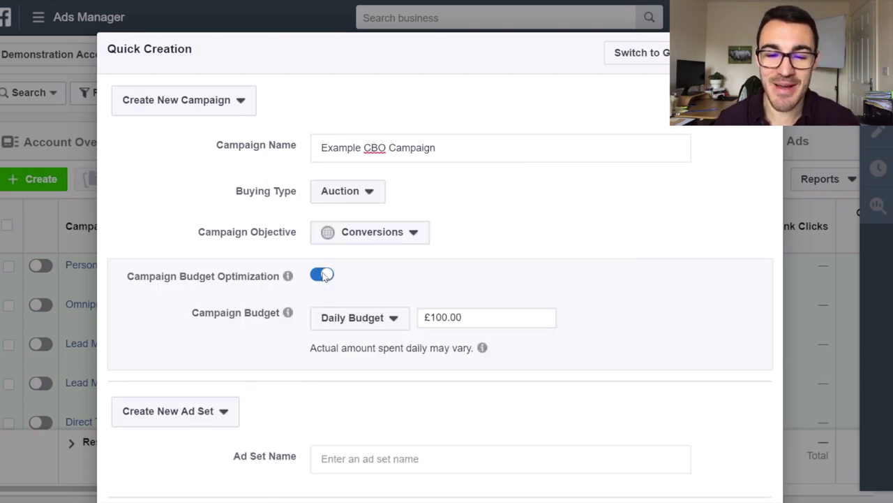
left_click(438, 317)
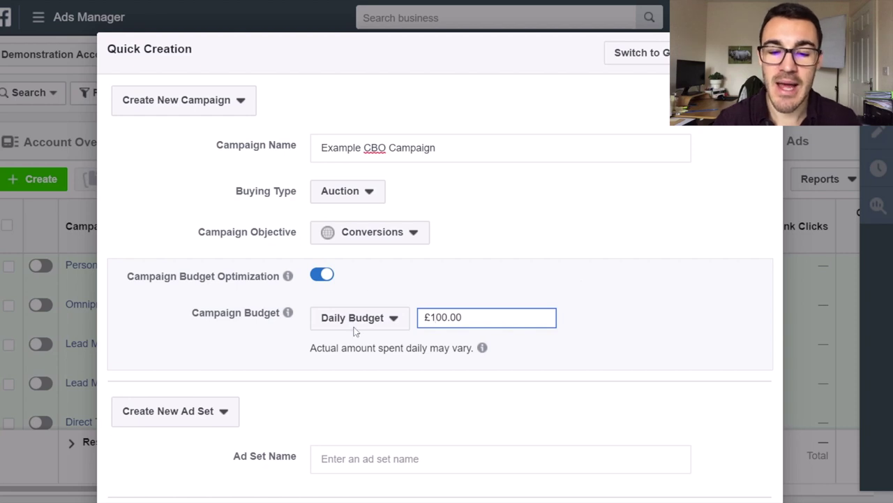
Name the campaign's new ad set "Example Ad Set"
scroll(656, 414, "down", 1)
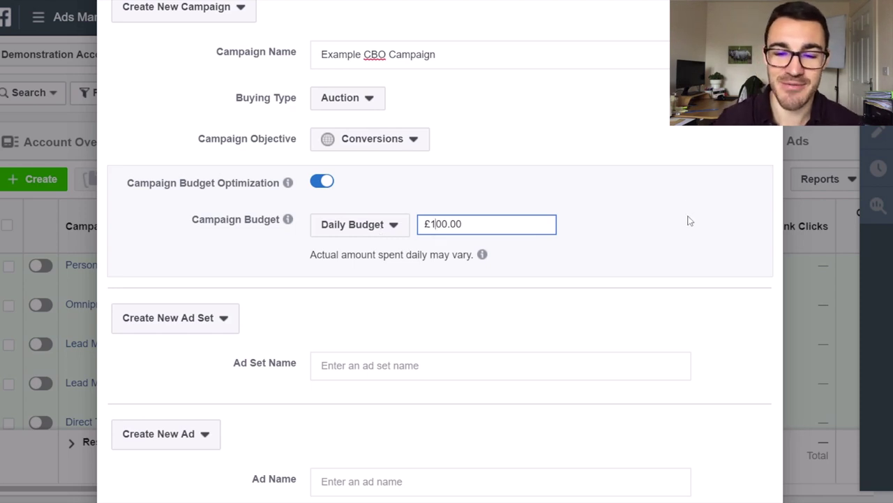
scroll(574, 203, "down", 2)
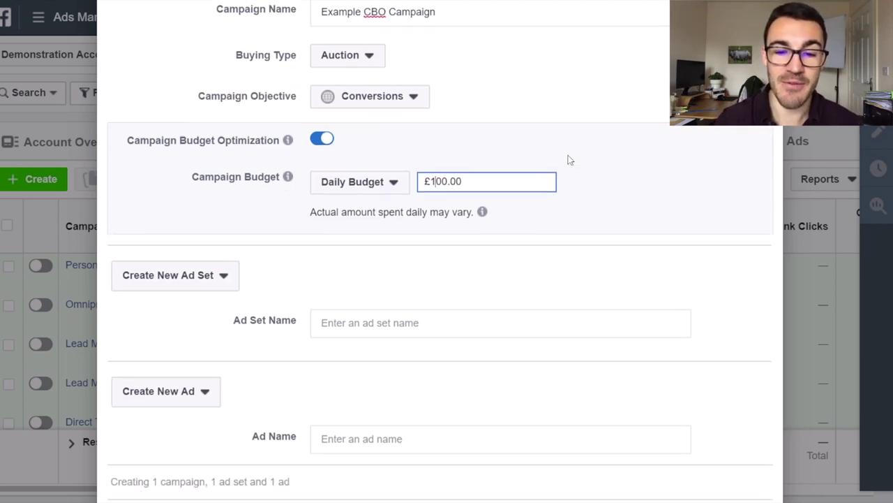
left_click(342, 320)
type("Example Ads W")
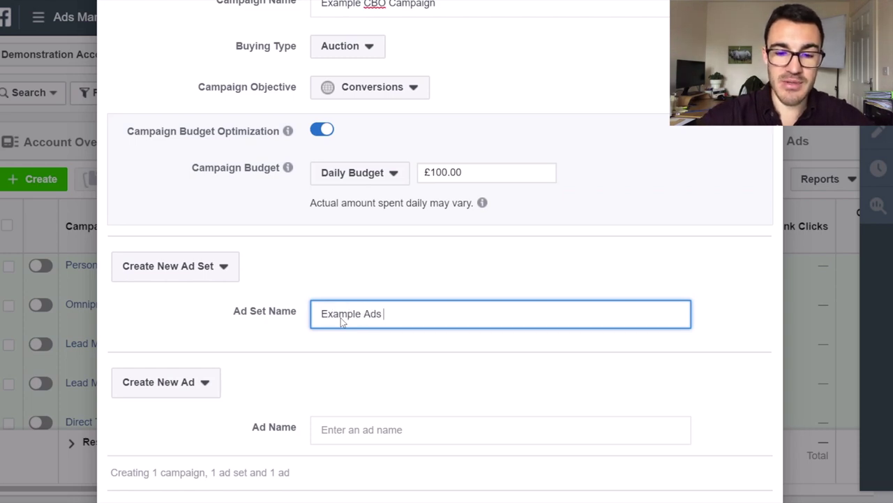
key("BackSpace")
key("BackSpace")
key("BackSpace")
type("Set")
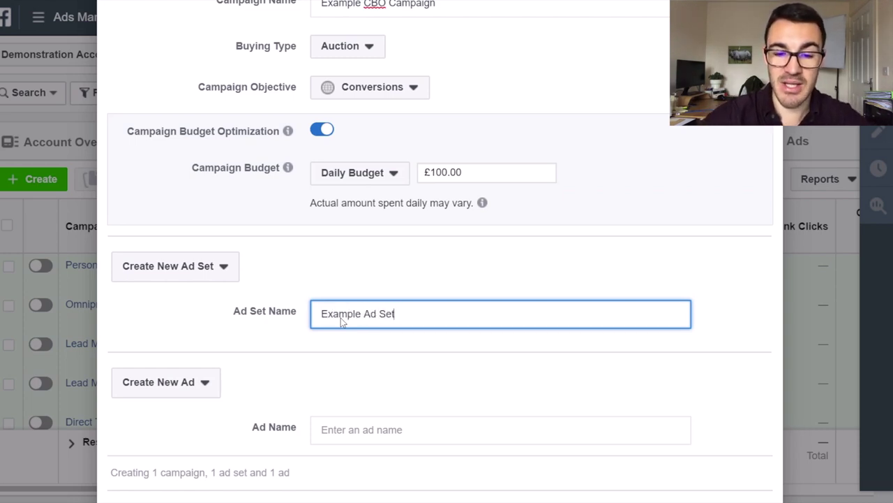
Name the new ad "Example Ad" and save the campaign, ad set and ad as a draft
scroll(340, 322, "down", 2)
left_click(349, 368)
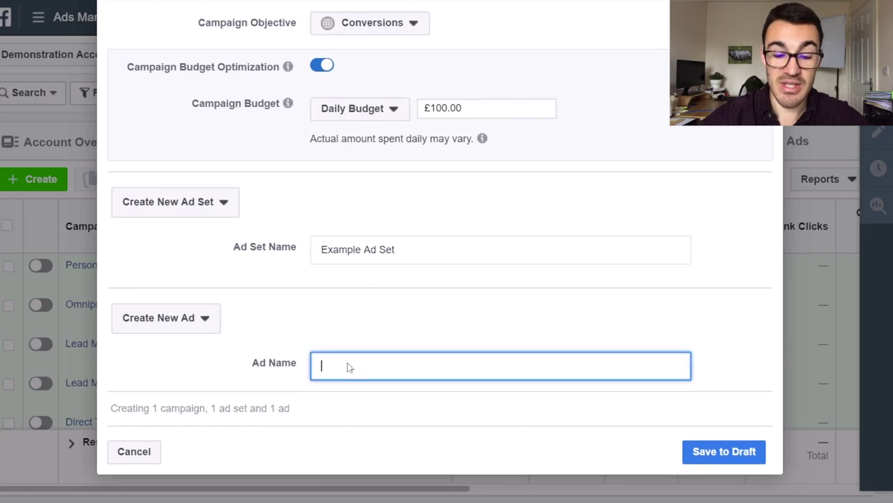
type("Example Ad")
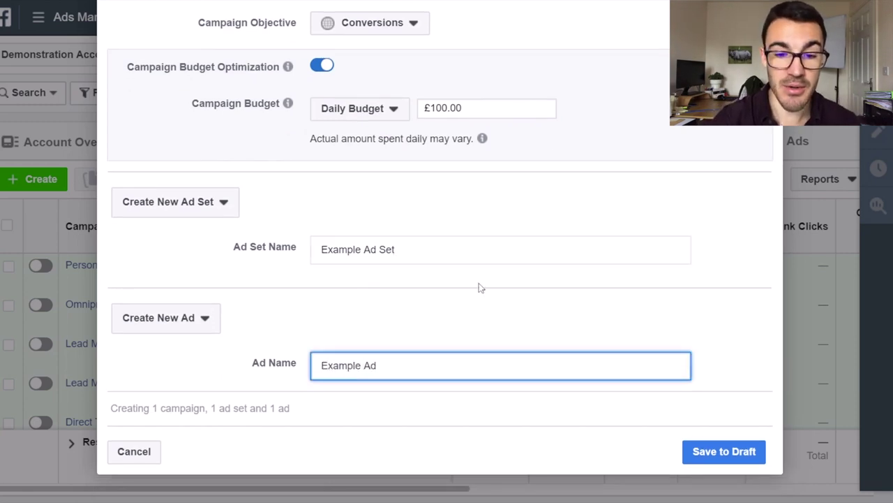
scroll(512, 291, "up", 2)
scroll(700, 325, "down", 2)
left_click(733, 447)
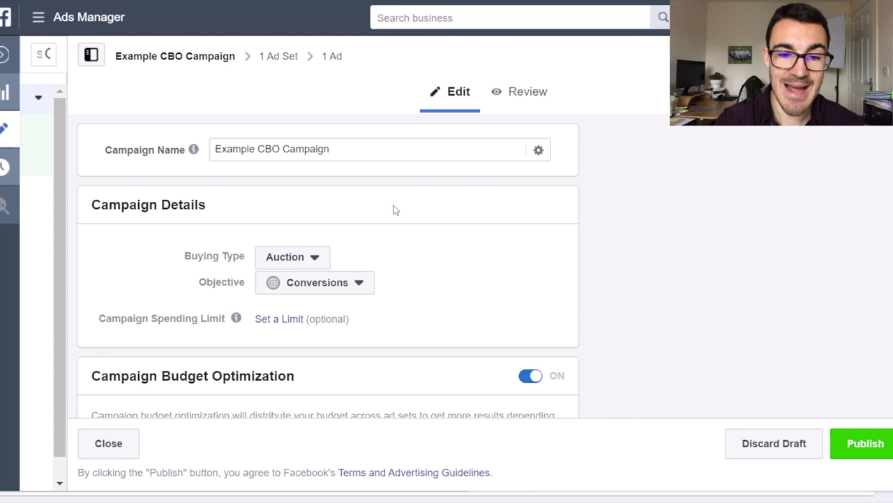
Go from the campaign settings to the campaign's ad sets and open Example Ad Set for editing
scroll(488, 240, "down", 1)
scroll(489, 240, "down", 5)
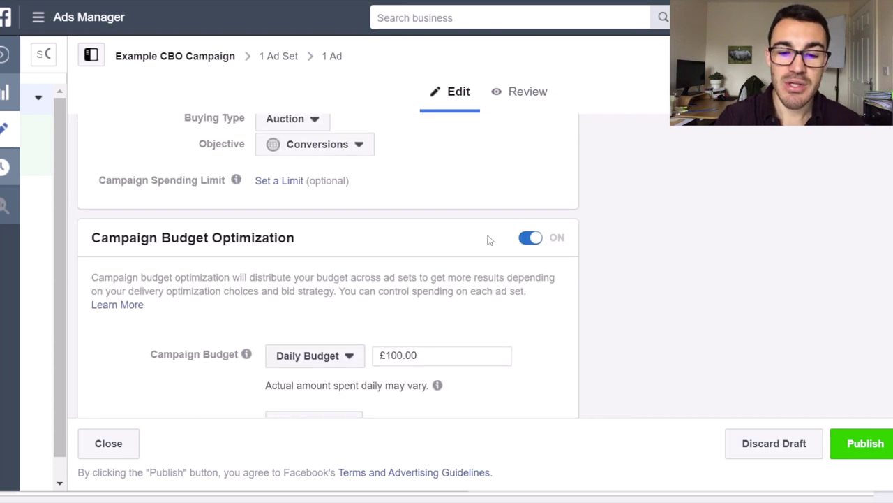
scroll(419, 275, "up", 6)
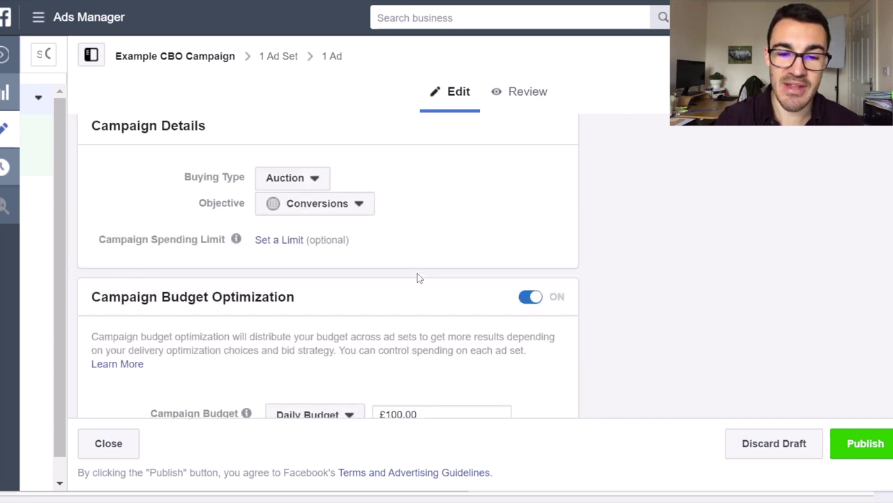
scroll(325, 280, "down", 6)
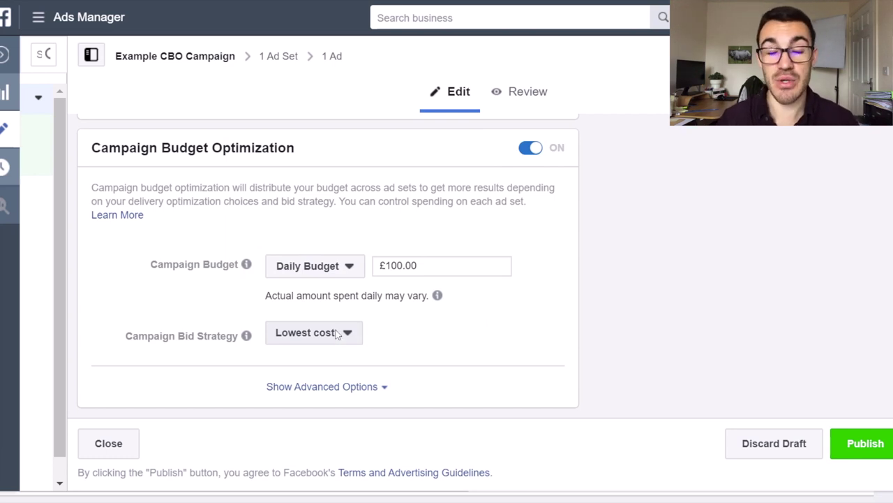
scroll(337, 333, "up", 5)
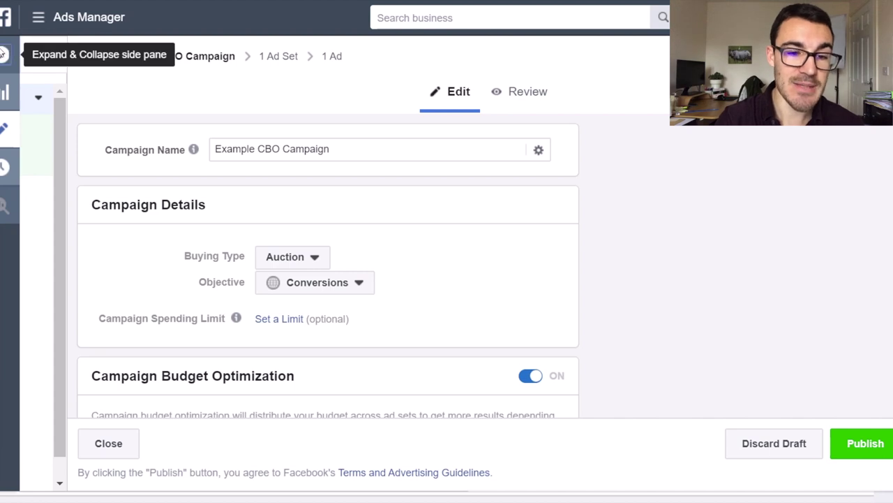
left_click(91, 56)
left_click(126, 264)
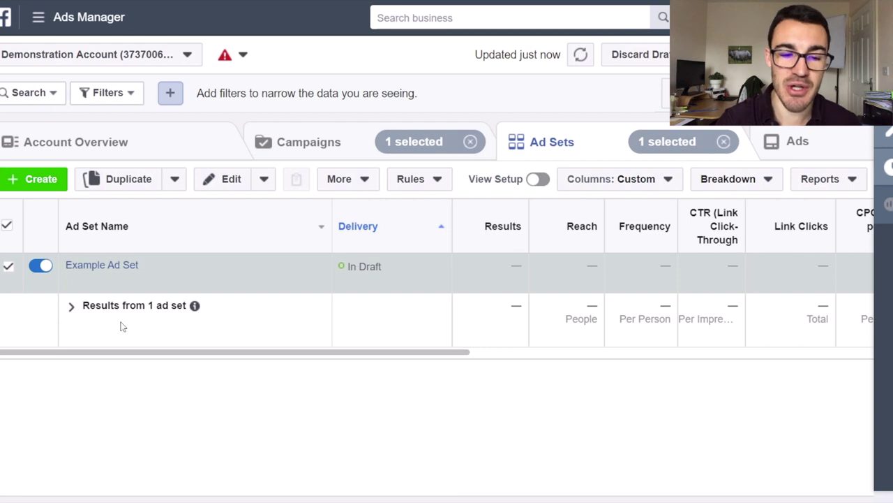
mouse_move(126, 269)
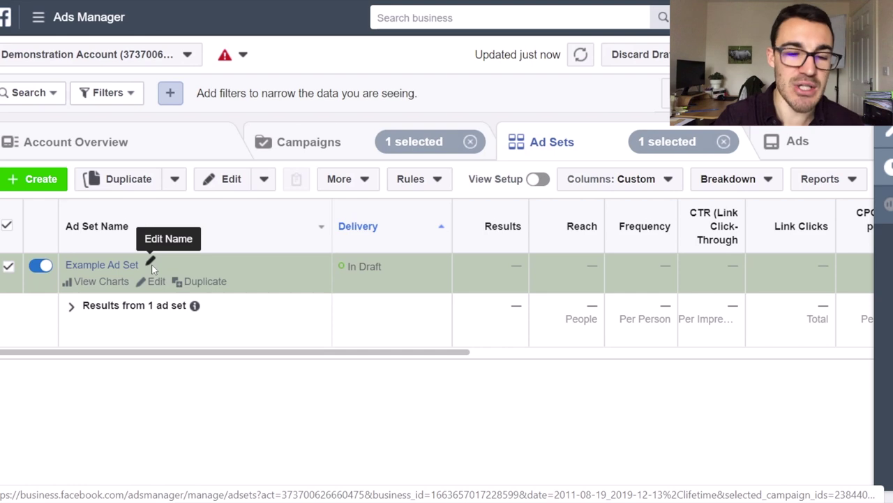
left_click(216, 175)
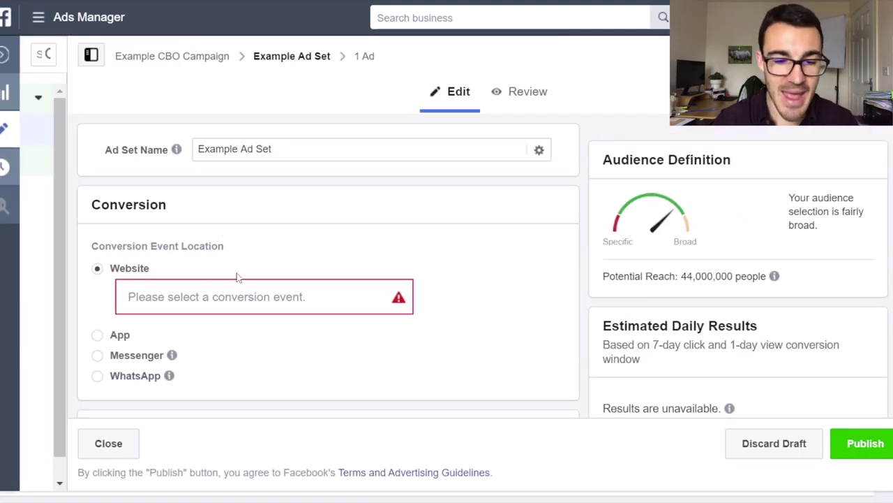
Rename the ad set as "Lookalike Audience"
left_click(284, 159)
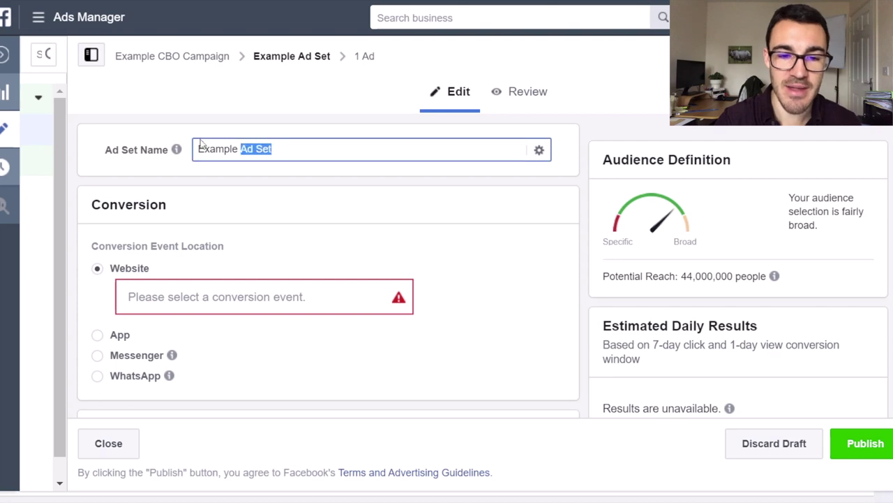
mouse_move(171, 141)
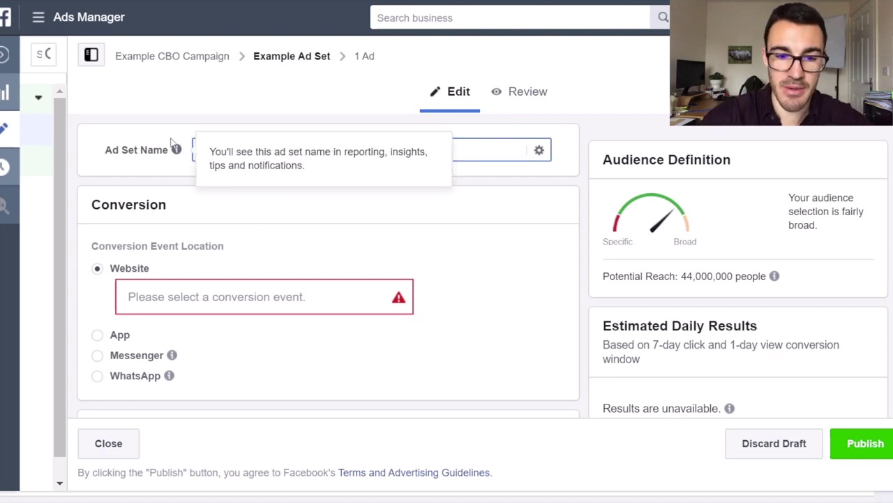
scroll(443, 321, "down", 10)
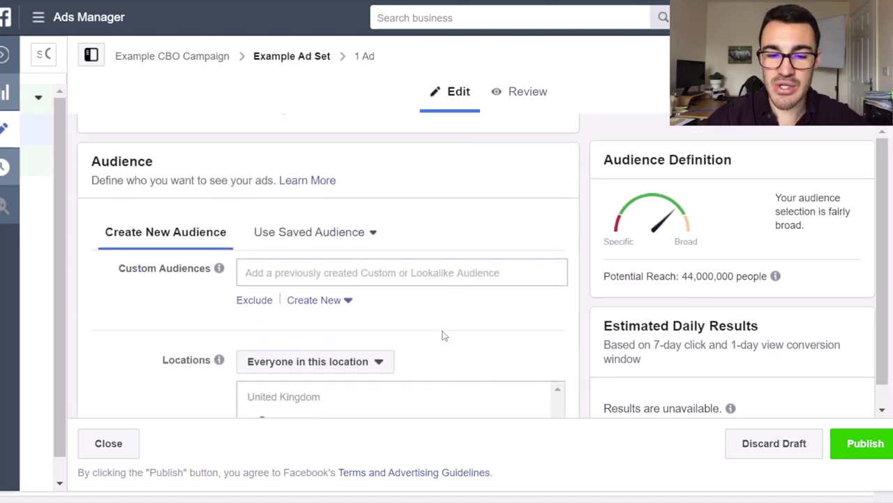
scroll(442, 336, "down", 1)
scroll(301, 217, "down", 10)
scroll(272, 265, "down", 3)
scroll(223, 254, "up", 10)
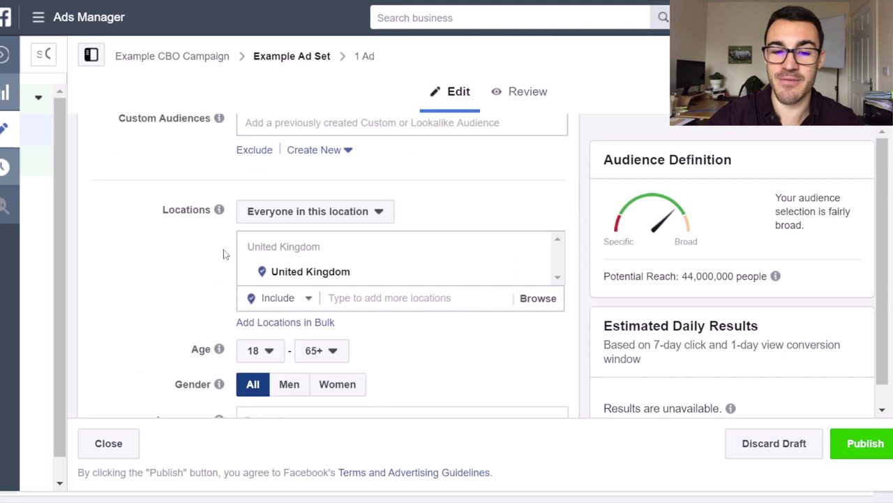
scroll(224, 253, "up", 5)
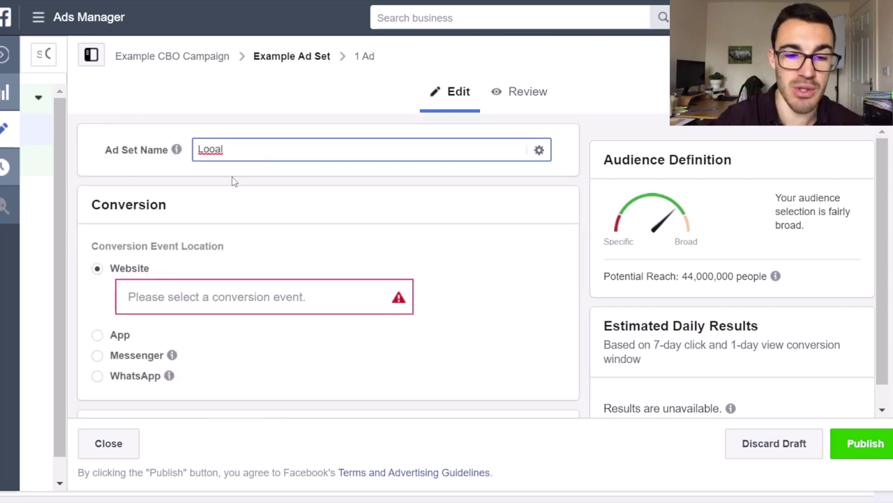
key("BackSpace")
key("BackSpace")
type("kalik")
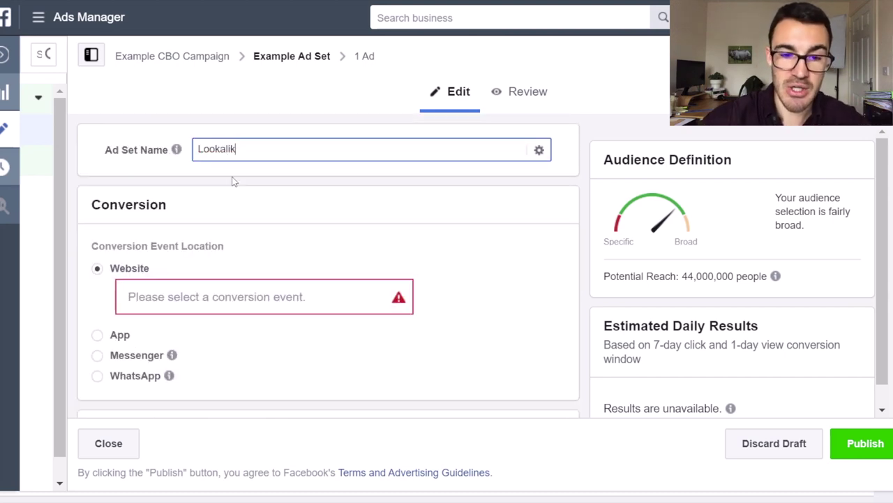
type("e Audience")
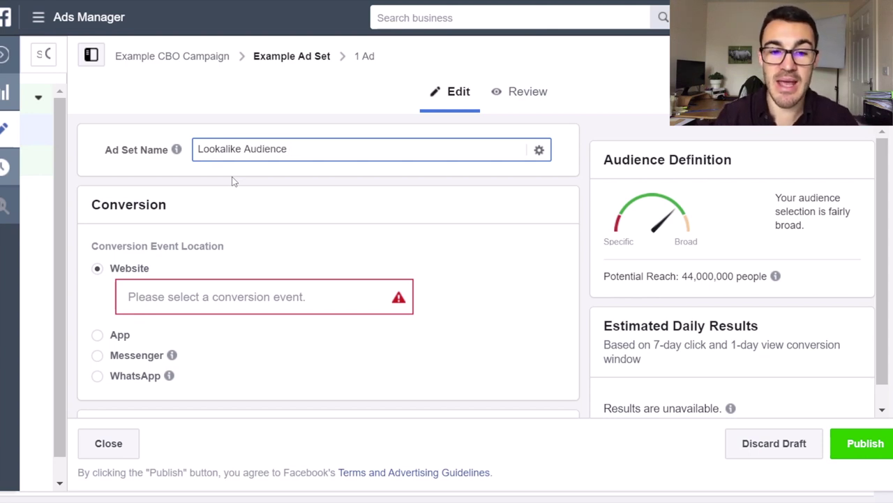
Replace the ad set's name with "1% Lookalike (Purchasers)"
left_click_drag(295, 150, 159, 154)
type("1% Lookalike ")
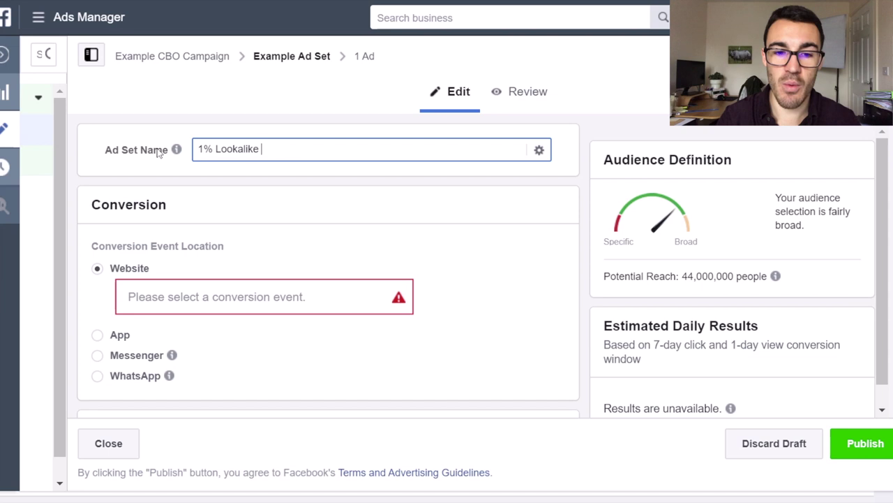
type("(Pur")
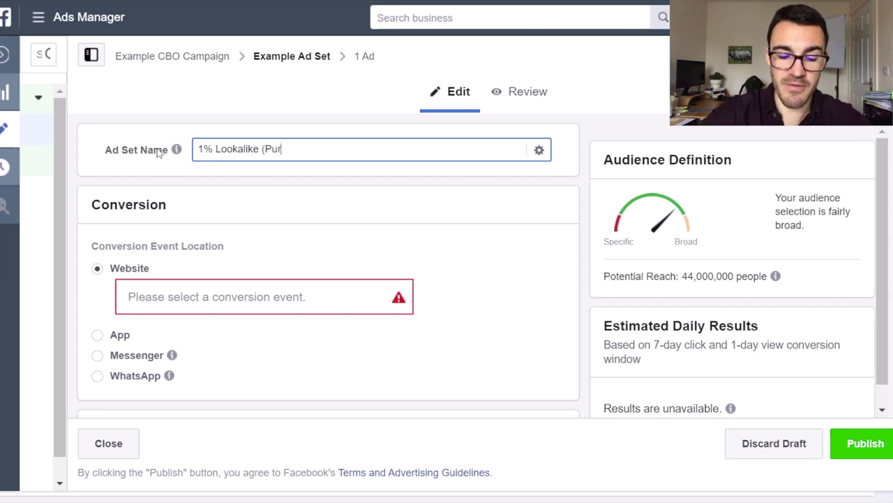
type("chasers)")
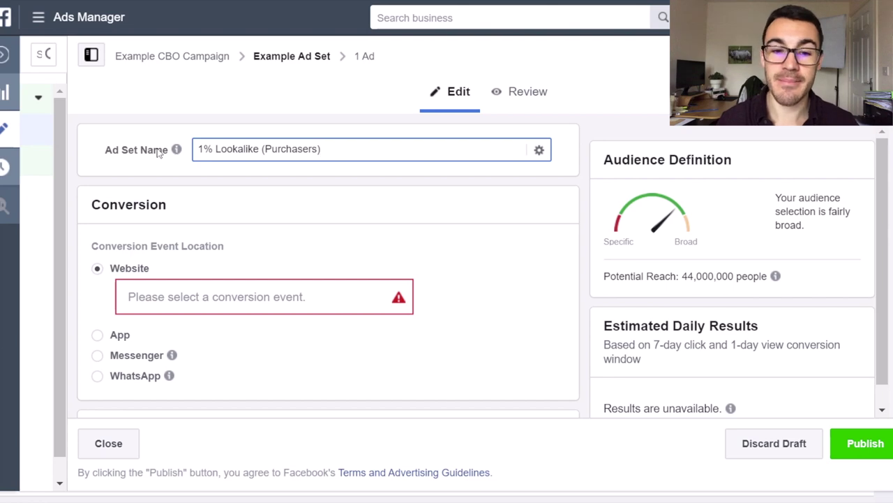
Add the "Lookalike (GB, 1%) - Product Purchasers - 180" audience to the ad set's custom audiences
scroll(454, 230, "down", 10)
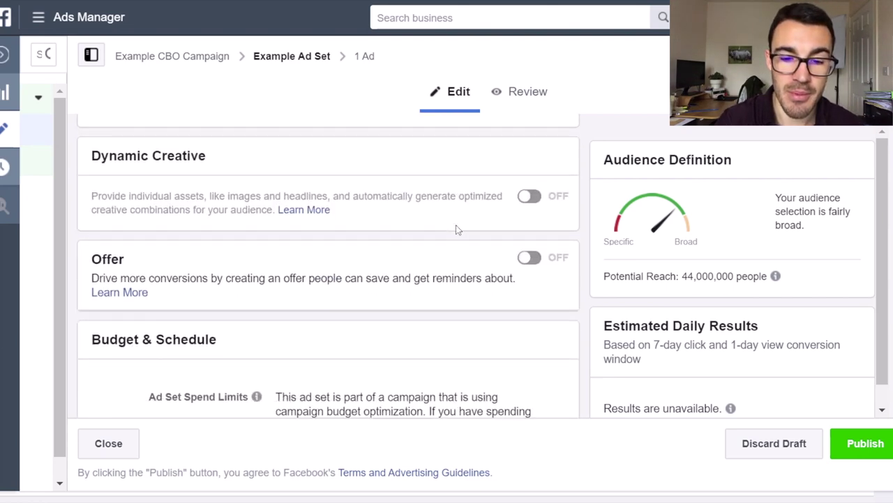
scroll(457, 230, "down", 5)
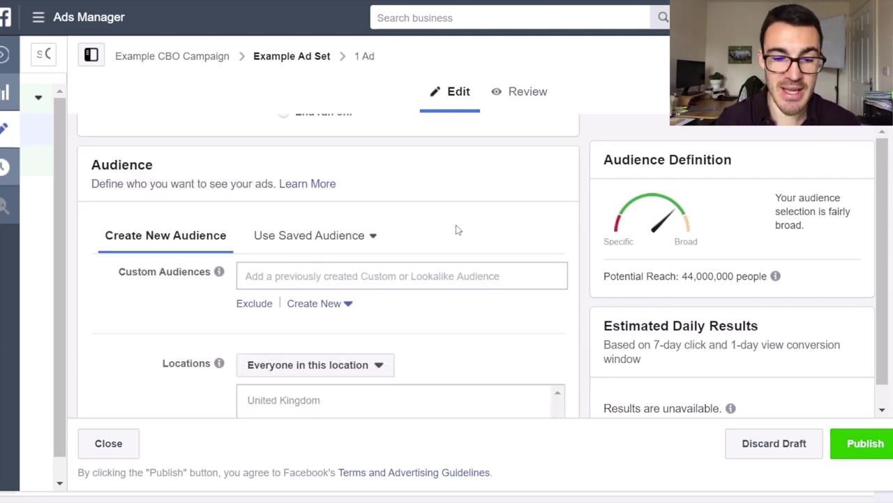
left_click(359, 244)
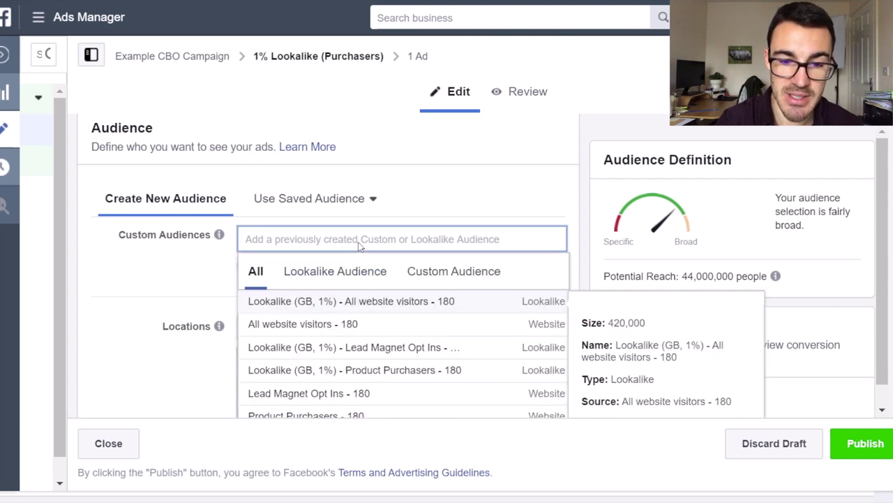
left_click(374, 372)
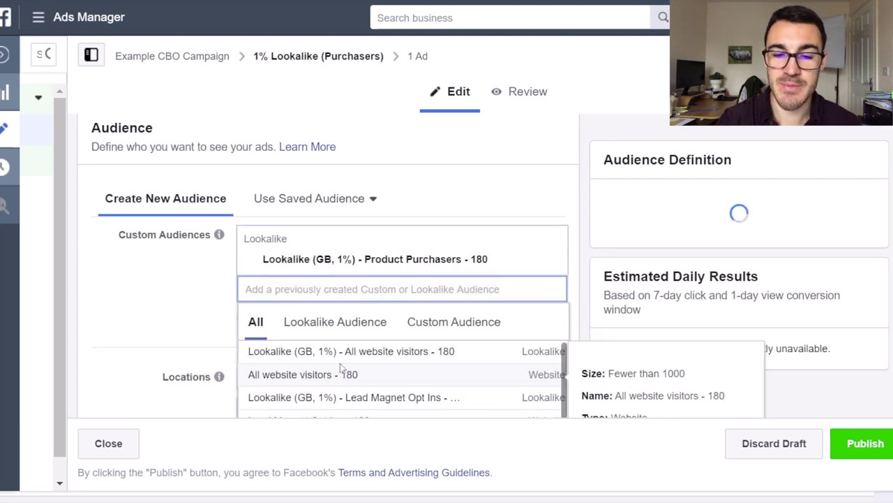
left_click(120, 298)
scroll(186, 285, "down", 3)
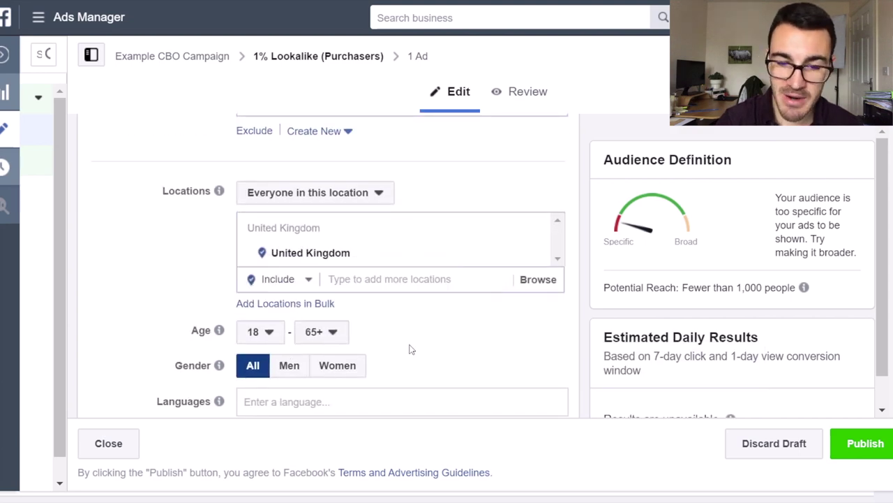
Return to the ad sets list and duplicate the 1% Lookalike (Purchasers) ad set once into its original campaign
scroll(409, 349, "up", 5)
scroll(411, 349, "up", 10)
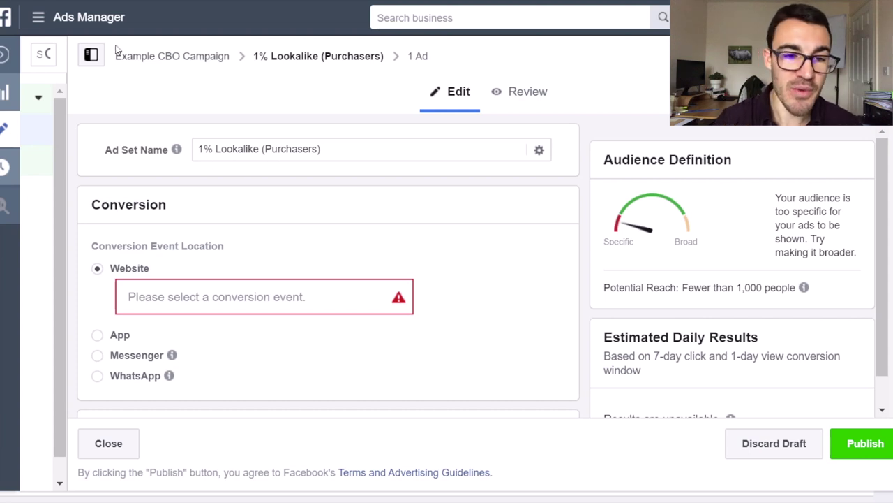
left_click(4, 54)
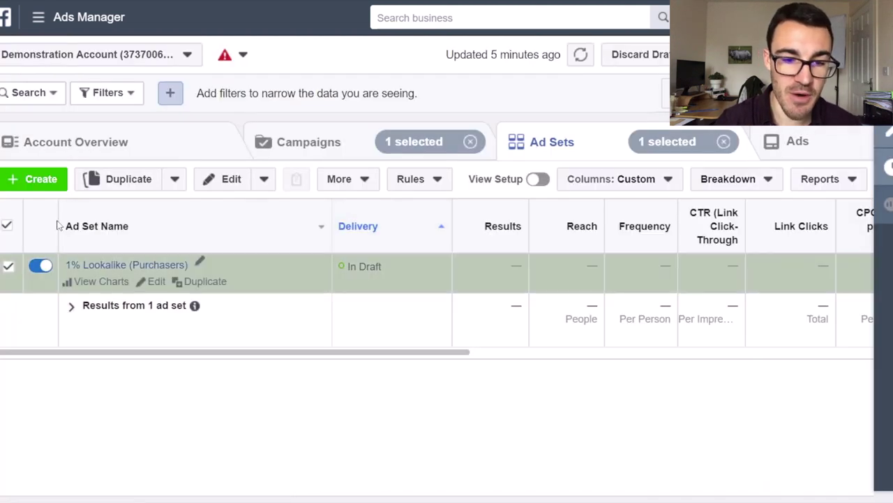
left_click(120, 179)
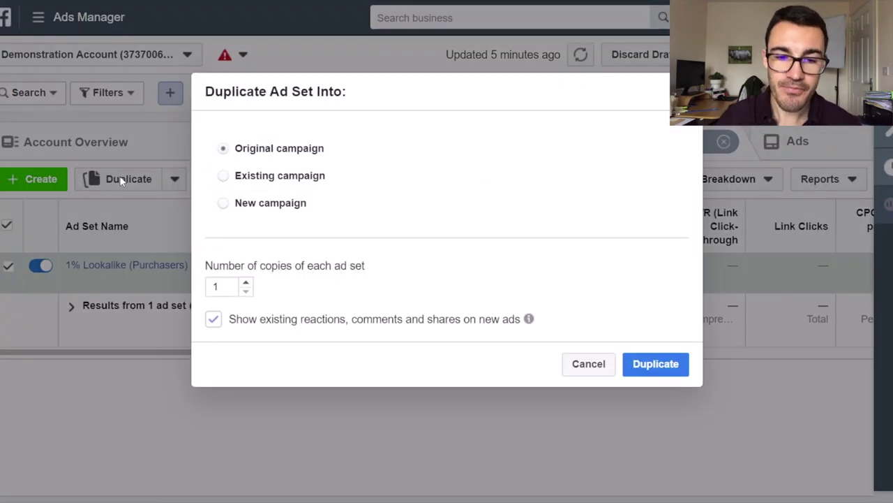
left_click(641, 363)
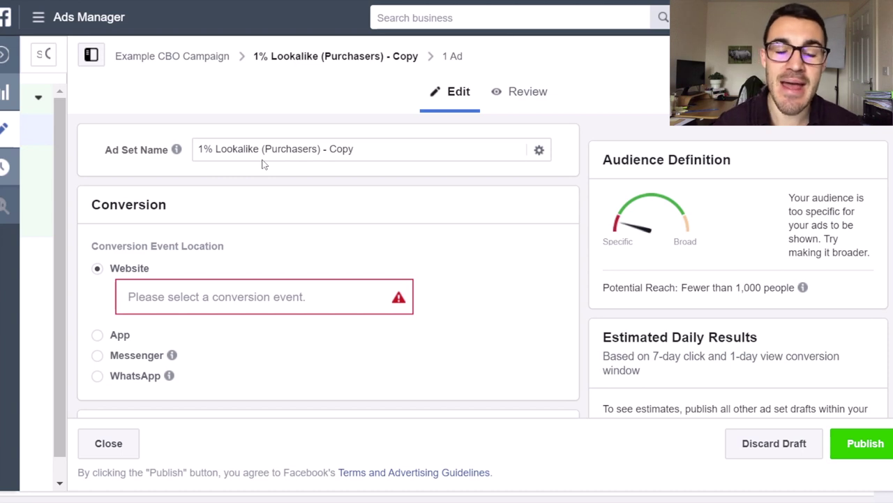
Rename the duplicated ad set as "1% Lookalike (Email List)"
left_click(383, 146)
key("BackSpace")
key("BackSpace")
key("BackSpace")
key("BackSpace")
key("BackSpace")
key("BackSpace")
key("BackSpace")
key("BackSpace")
key("BackSpace")
key("BackSpace")
key("BackSpace")
key("BackSpace")
key("BackSpace")
key("BackSpace")
key("BackSpace")
key("BackSpace")
key("BackSpace")
key("BackSpace")
type("Email List)")
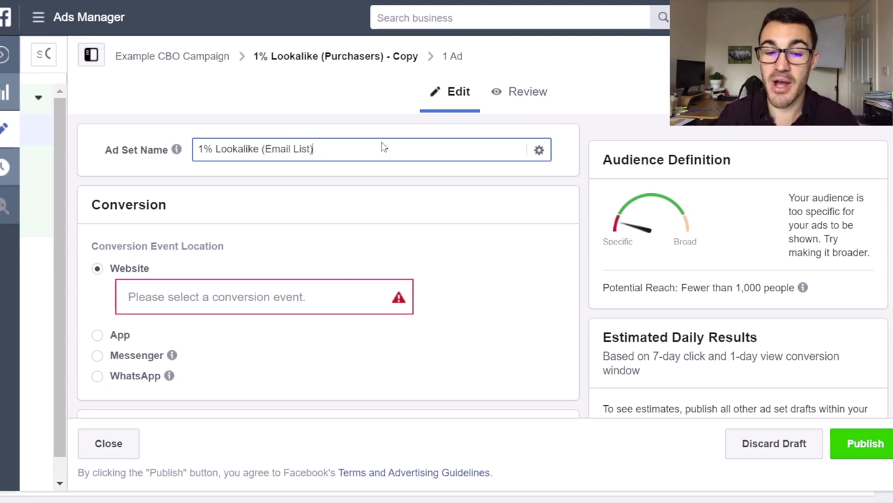
Replace the ad set's Product Purchasers lookalike with the "Lookalike (GB, 1%) - Lead Magnet Opt Ins - 180" audience
scroll(385, 146, "down", 10)
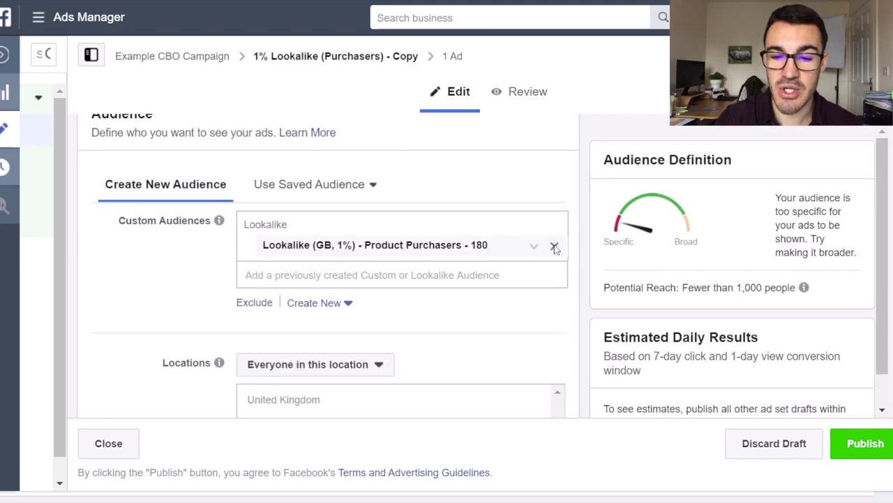
left_click(554, 248)
left_click(399, 230)
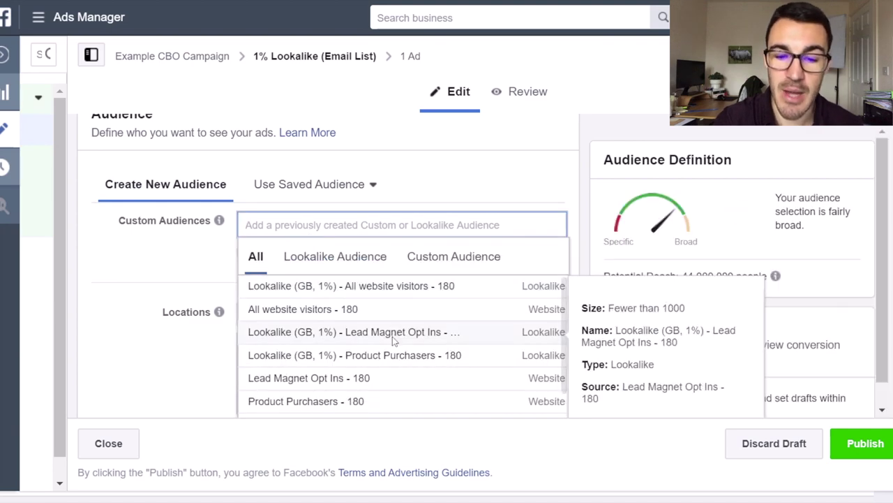
left_click(394, 334)
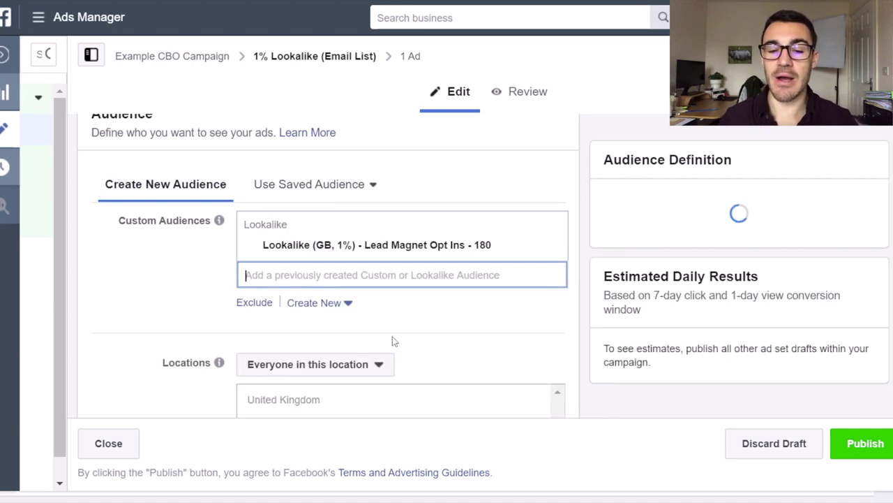
left_click(536, 194)
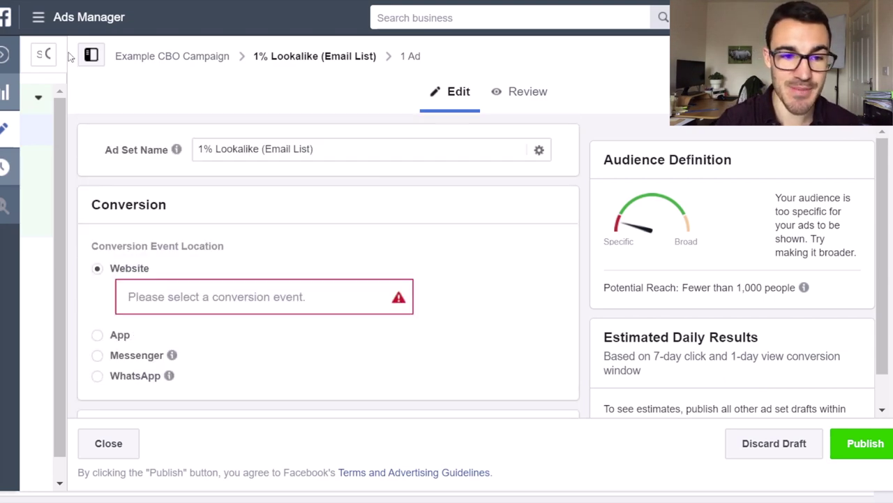
Go back to the ad sets list and duplicate the 1% Lookalike (Email List) ad set
left_click(4, 55)
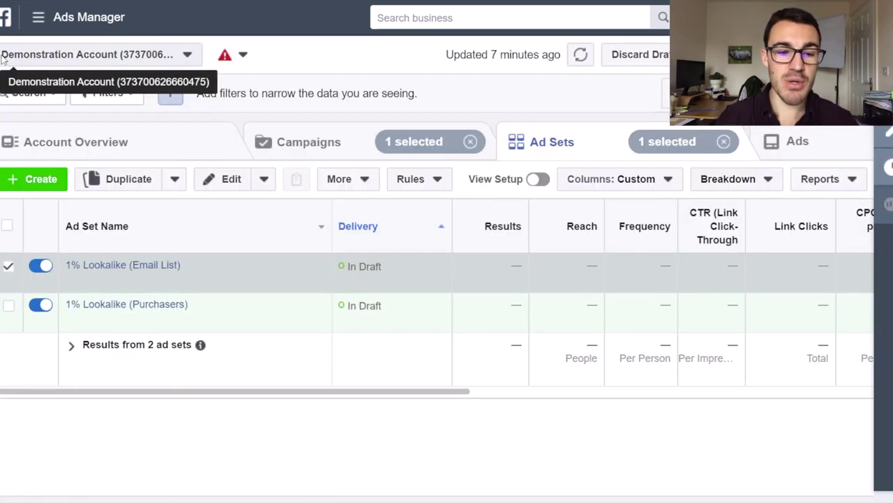
left_click(8, 268)
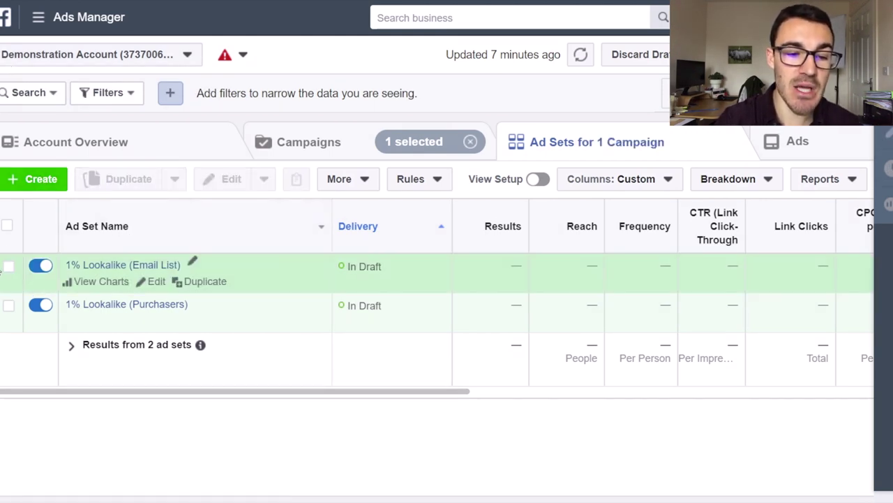
left_click(8, 266)
left_click(116, 183)
left_click(634, 358)
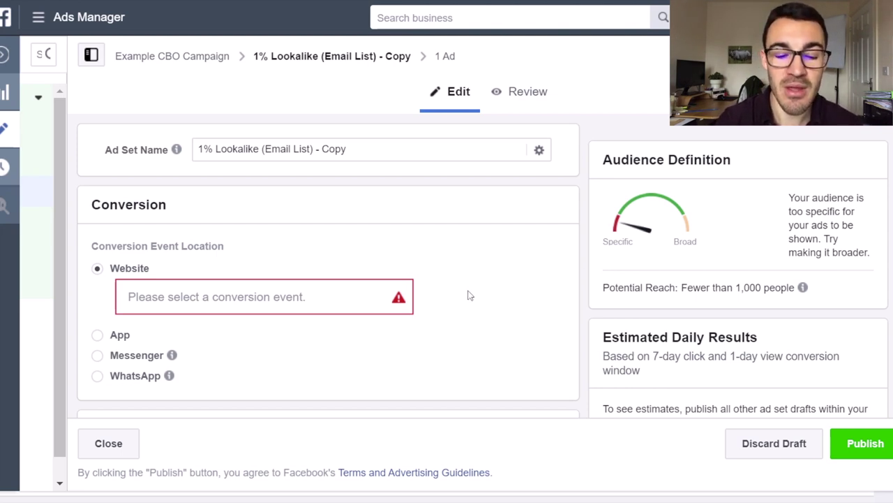
Remove the Lead Magnet Opt Ins lookalike from the copied ad set and add the "Business page admins" behavior to its detailed targeting
scroll(468, 295, "down", 10)
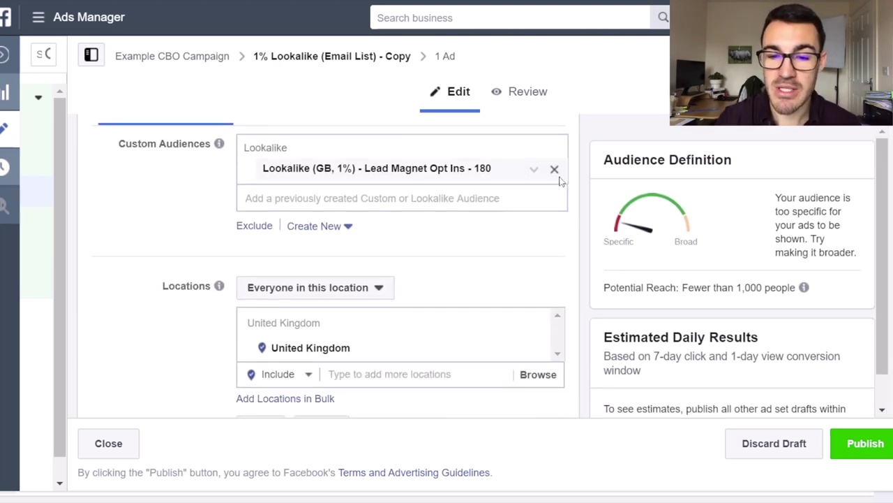
left_click(554, 169)
scroll(498, 215, "down", 2)
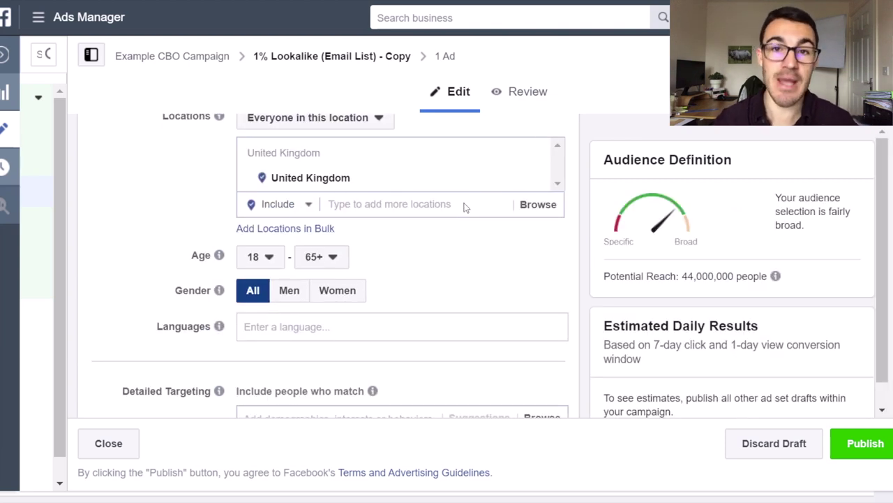
scroll(460, 279, "down", 2)
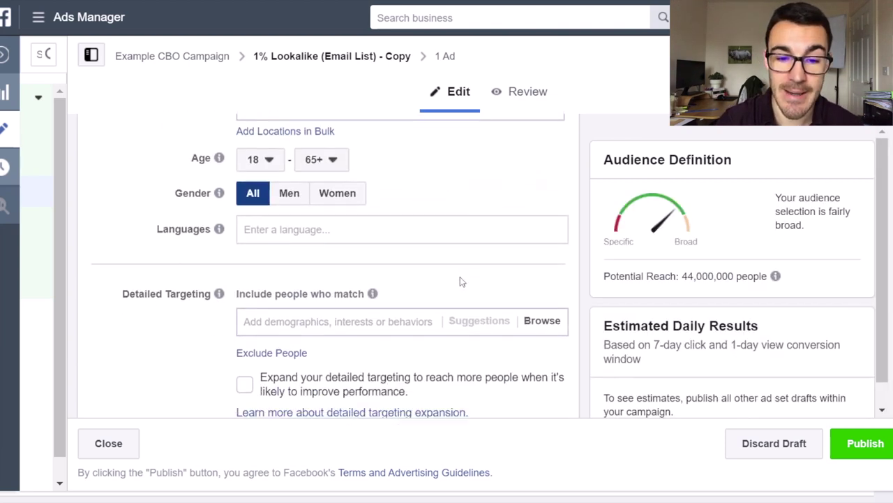
scroll(460, 281, "down", 1)
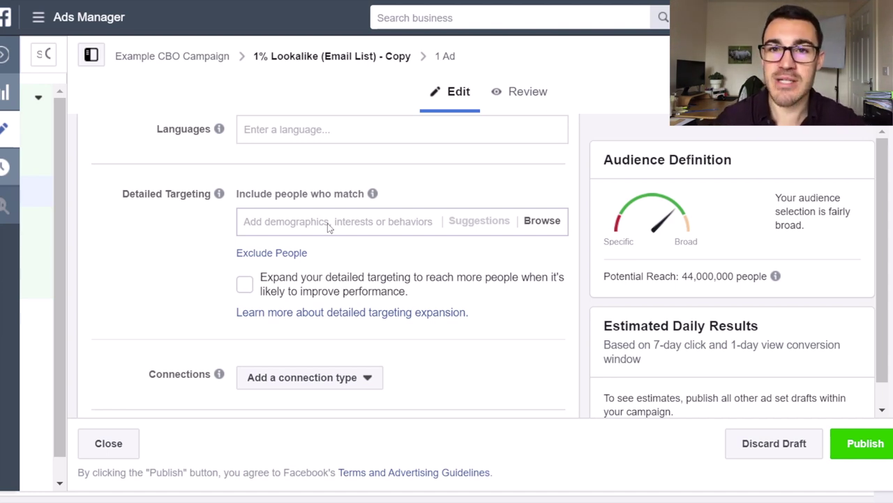
type("Busin")
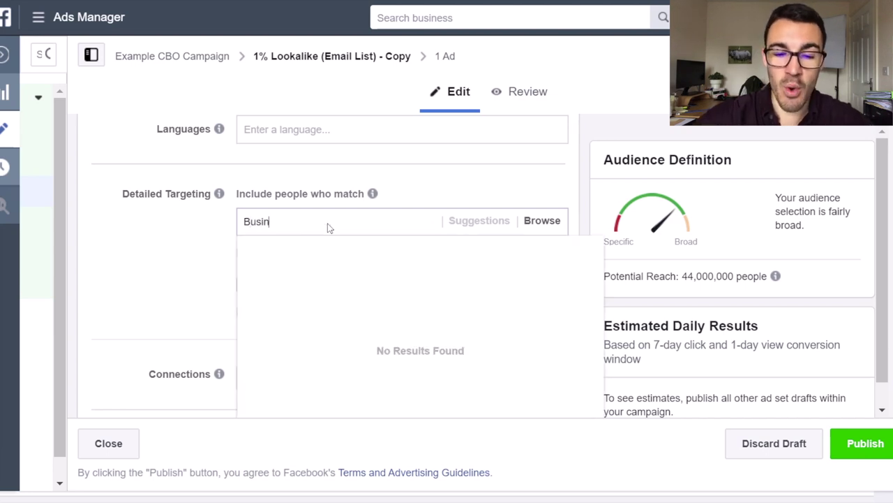
type("ess Pa")
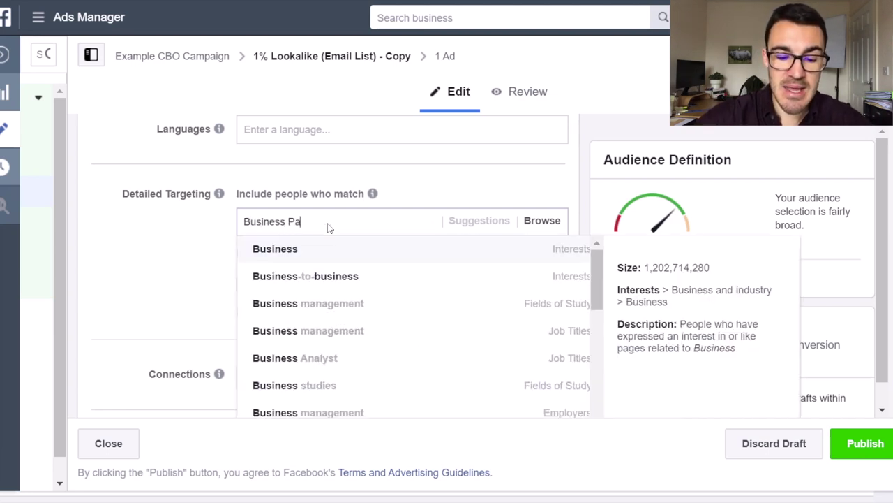
type("ge Admins")
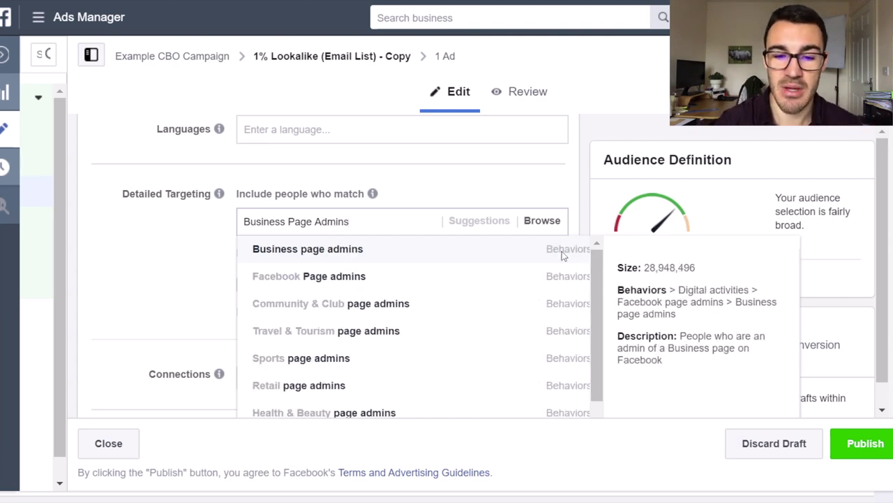
left_click(563, 256)
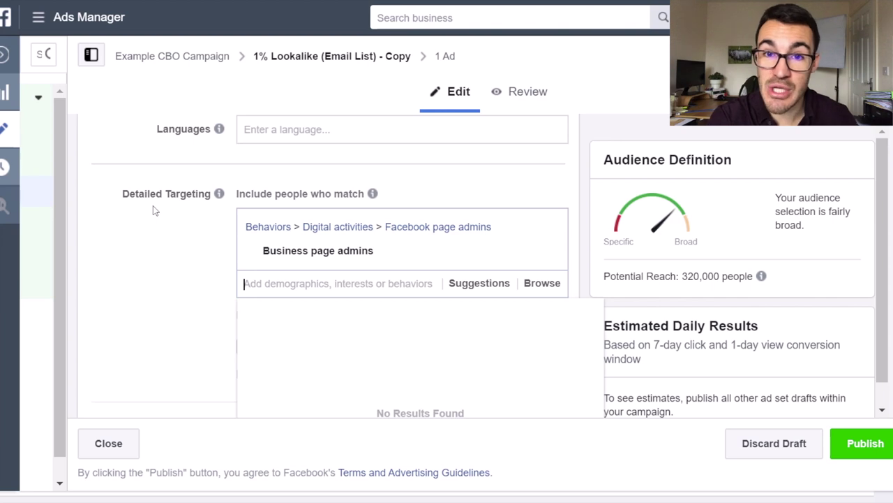
left_click(153, 246)
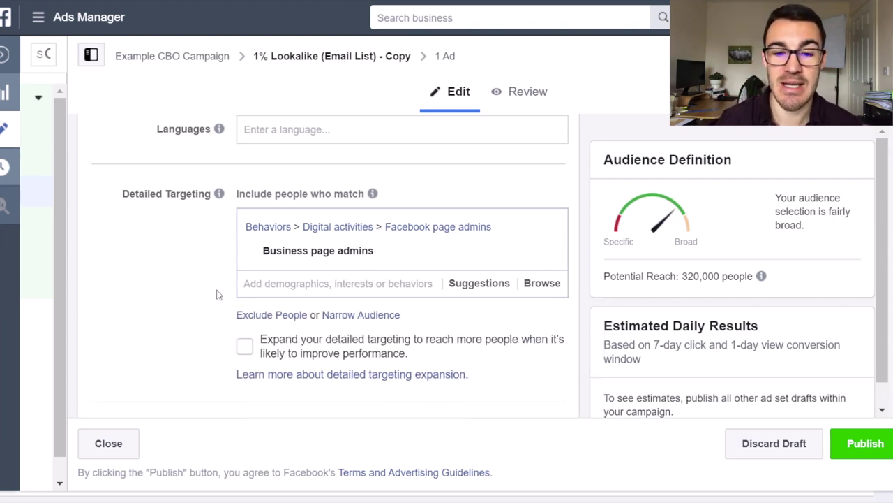
Look over the copied ad set's targeting, open the parent campaign's settings and return to the ad sets list
scroll(213, 293, "up", 2)
mouse_move(375, 341)
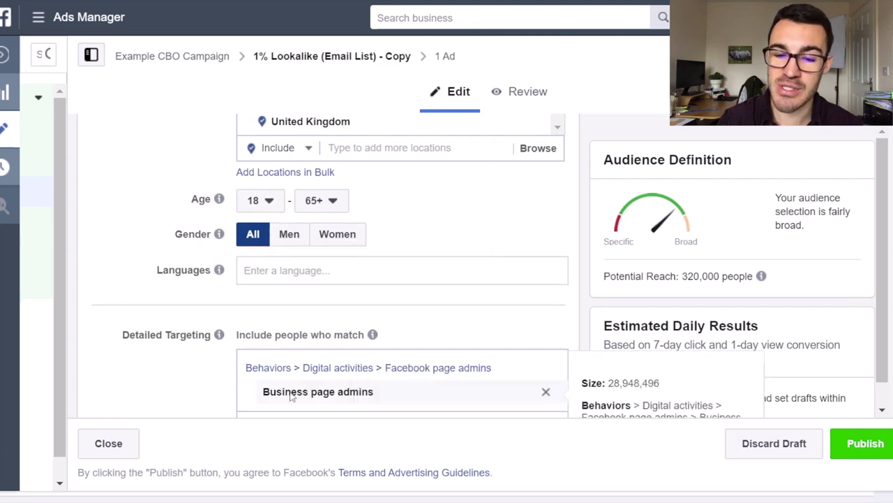
scroll(153, 274, "down", 4)
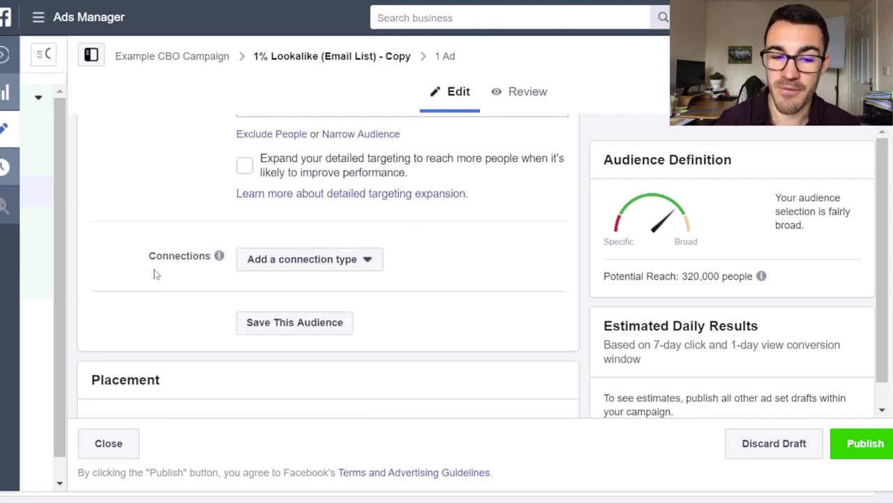
scroll(153, 274, "up", 4)
scroll(155, 275, "up", 10)
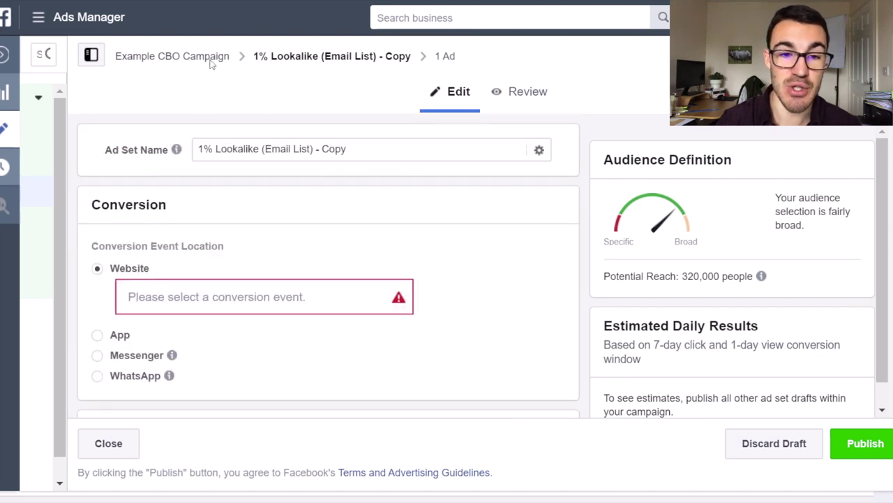
left_click(170, 57)
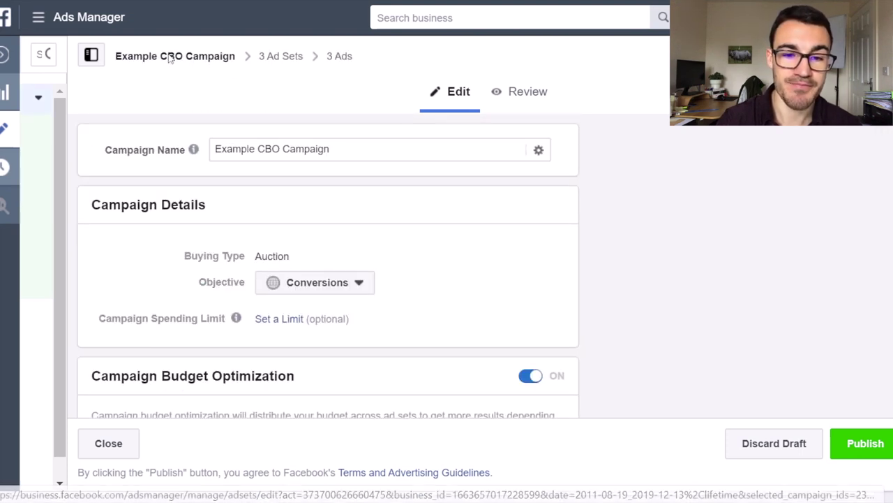
left_click(91, 55)
Rename the copied 1% Lookalike (Email List) ad set as "Business Page Admins" and save it to draft
left_click(148, 265)
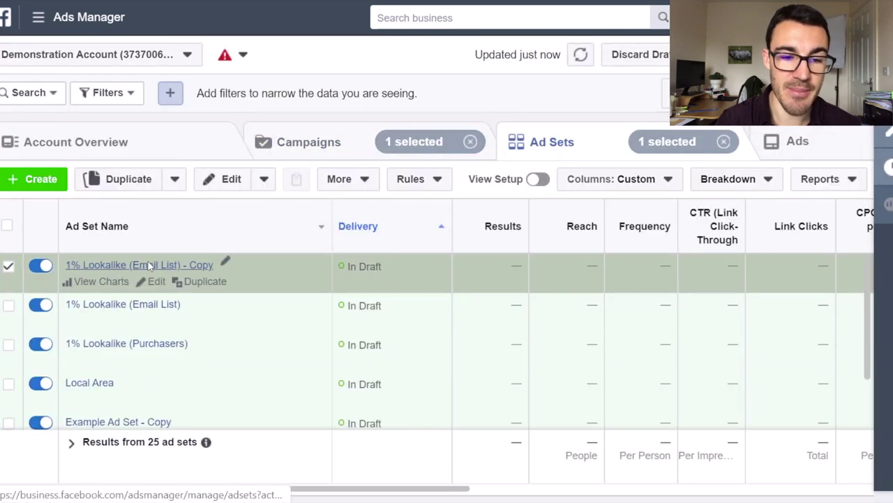
left_click(227, 260)
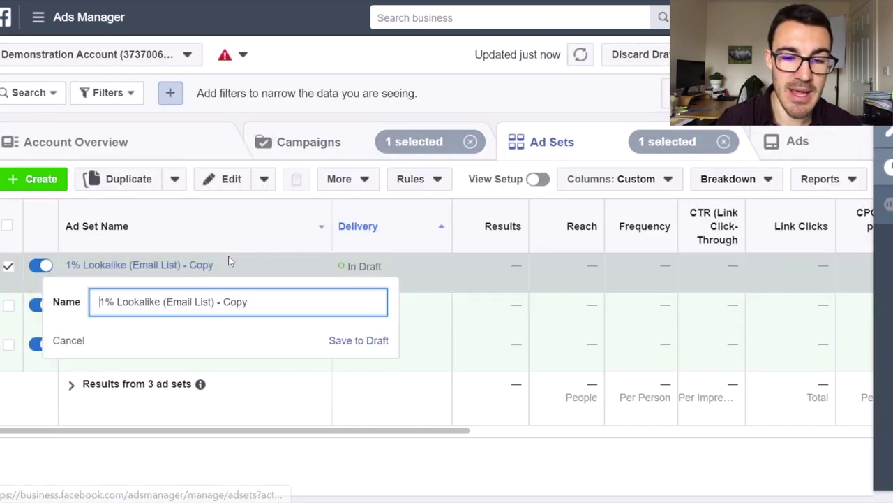
left_click_drag(265, 303, 67, 303)
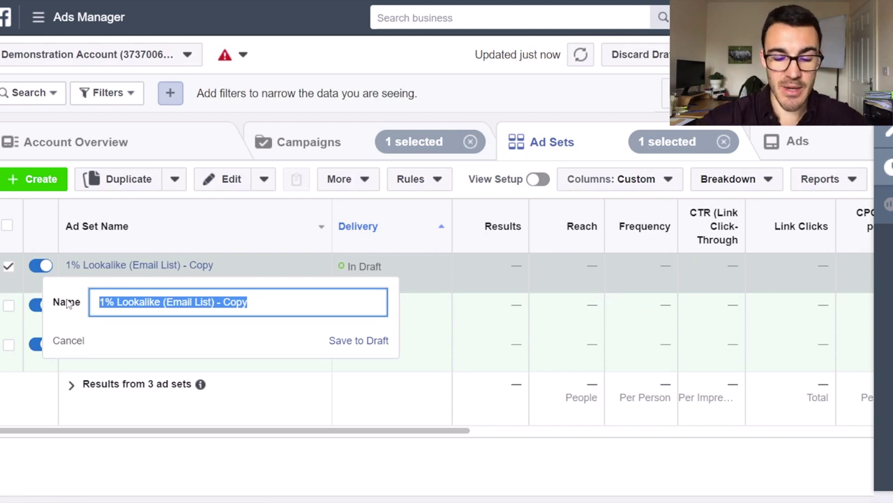
type("Business Page ")
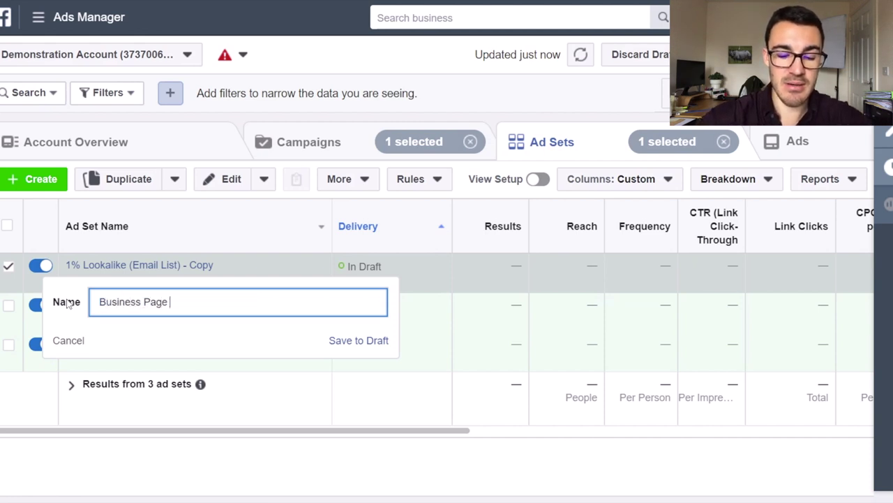
type("Admins")
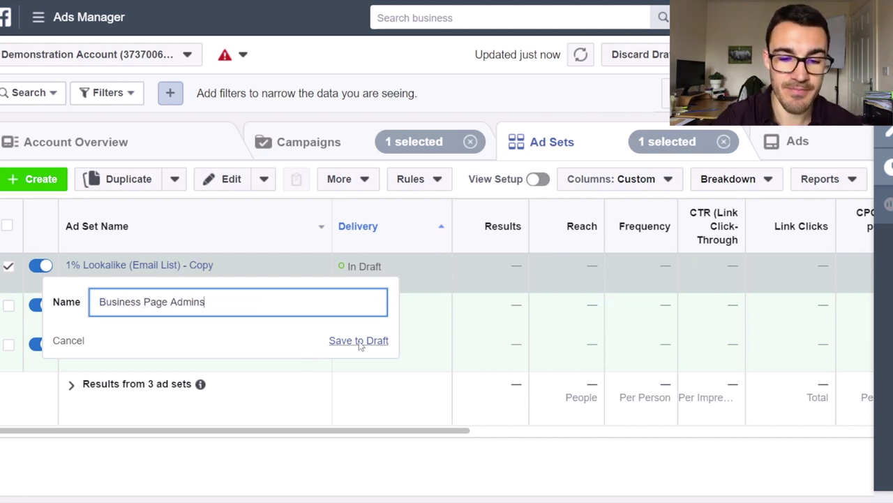
left_click(358, 340)
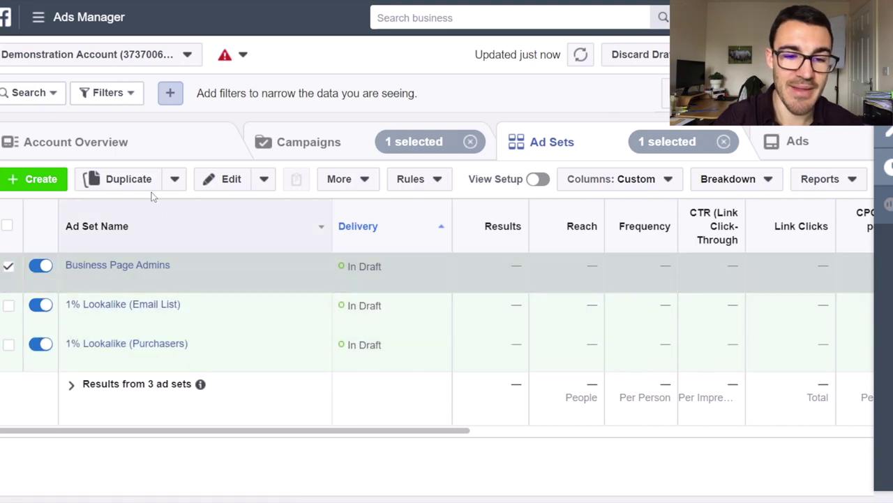
Duplicate the Business Page Admins ad set once into its original campaign and name the copy "Social Media Marketing"
left_click(128, 179)
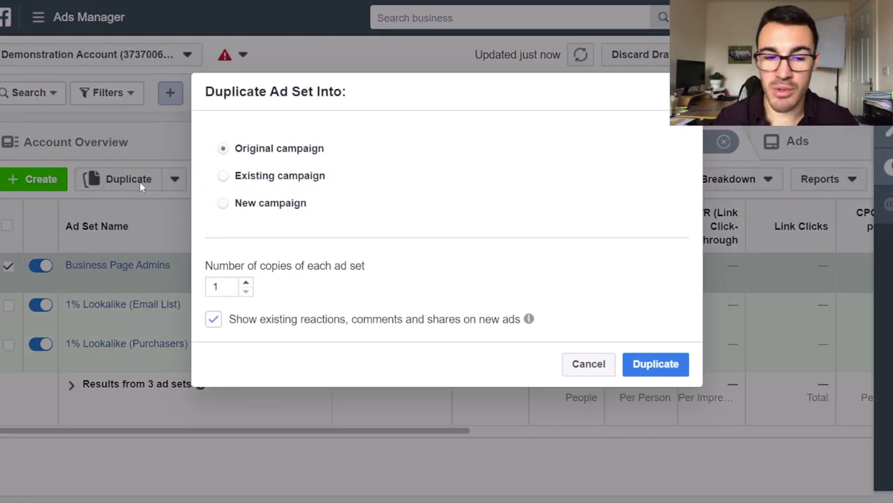
left_click(649, 370)
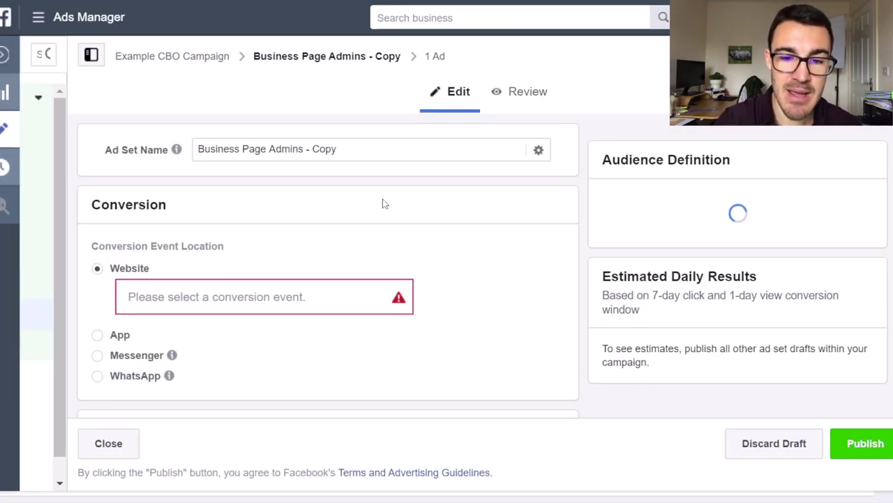
left_click_drag(343, 149, 194, 142)
type("Soci")
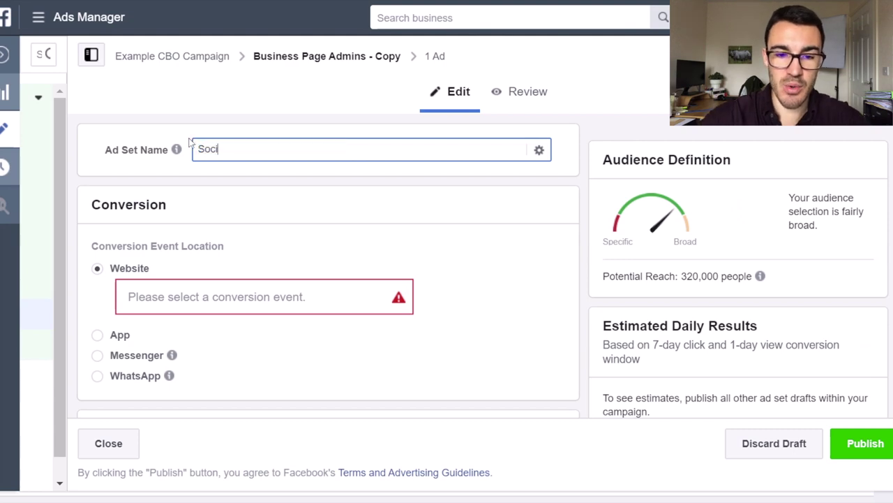
type("al Media Marketing")
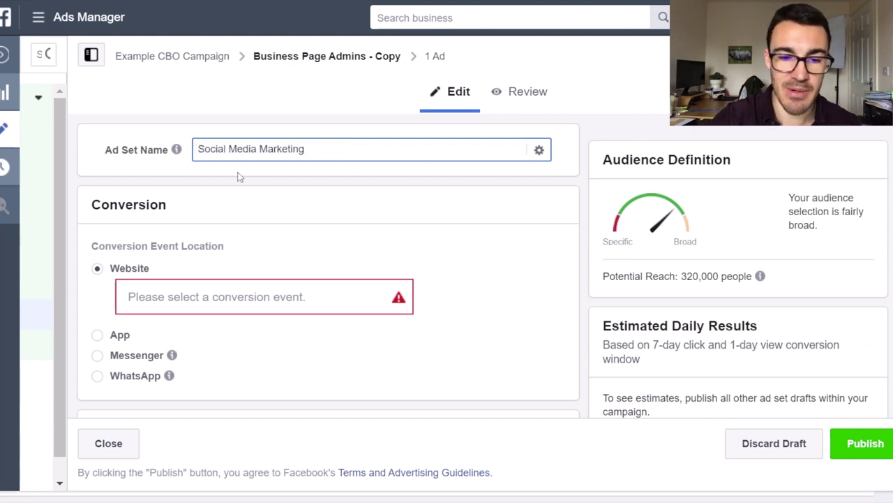
Remove the "Business page admins" behavior from the Social Media Marketing ad set's detailed targeting
scroll(238, 177, "down", 15)
scroll(238, 176, "up", 5)
scroll(238, 177, "up", 2)
mouse_move(552, 255)
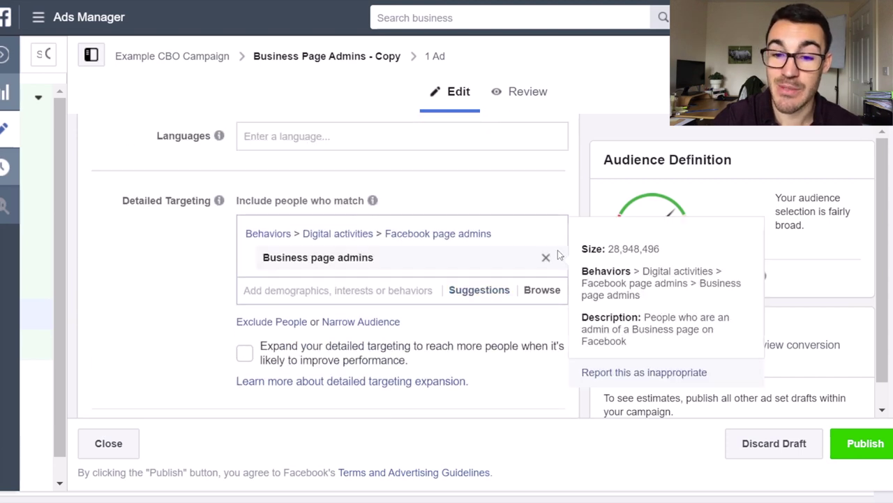
left_click(546, 257)
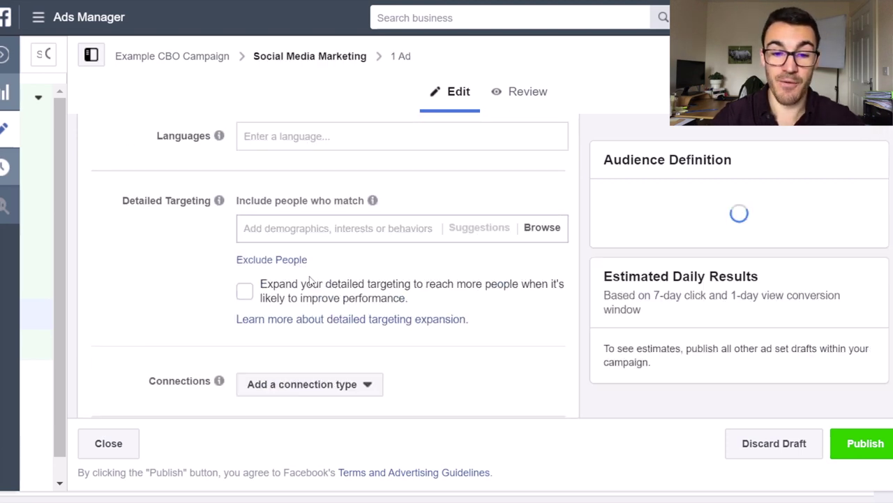
Try the "Social media marketing" job title as detailed targeting and remove it again
left_click(283, 236)
type("social media")
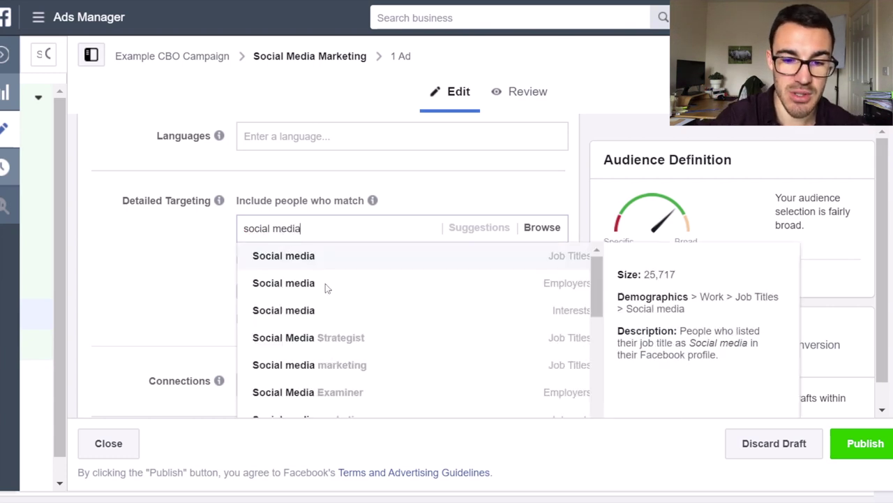
left_click(353, 367)
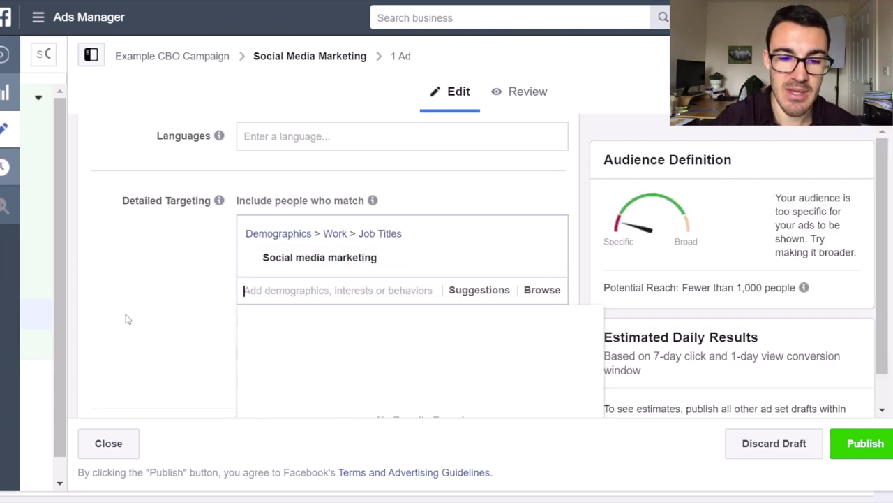
left_click(125, 319)
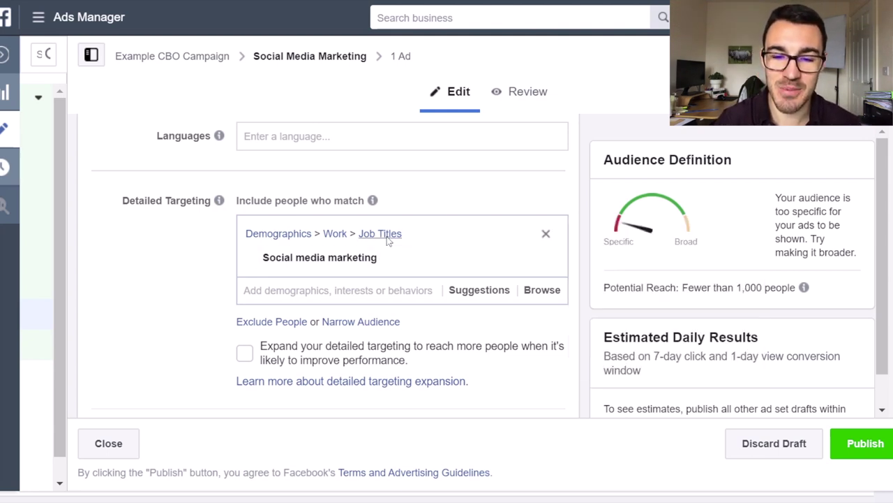
mouse_move(695, 289)
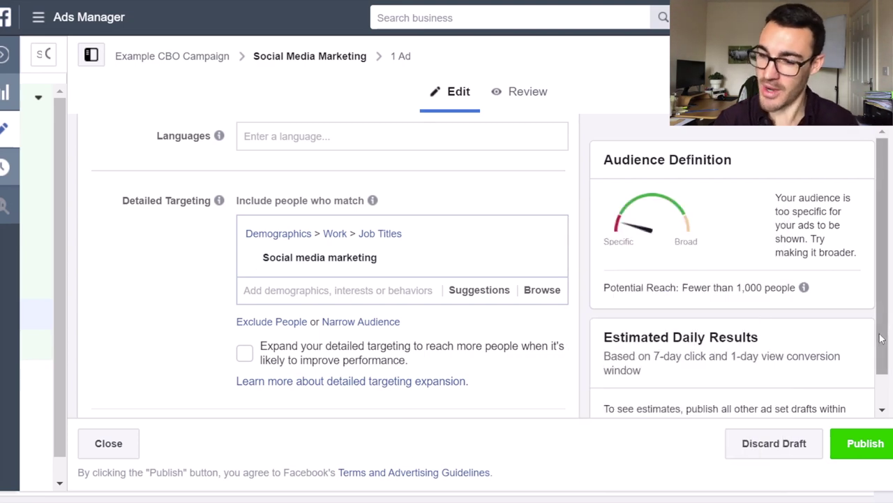
left_click(546, 259)
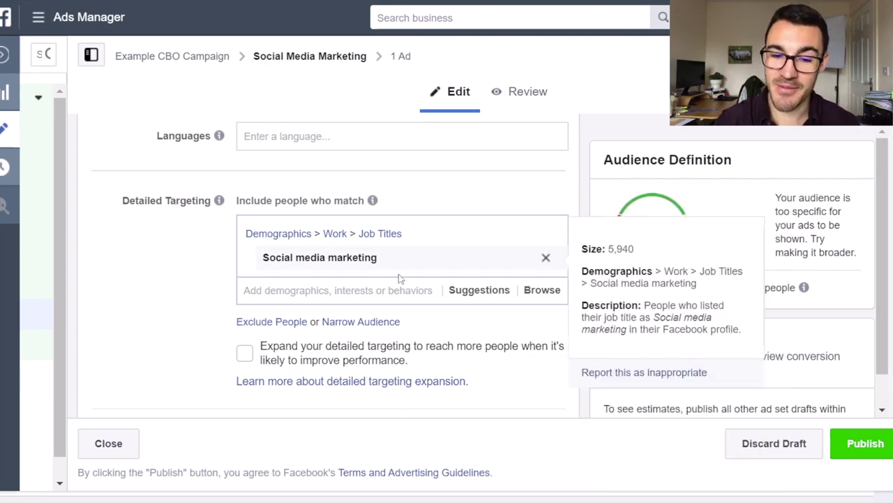
Search the detailed targeting for "social media marketing" and add the Social media marketing interest
left_click(312, 235)
type("soci")
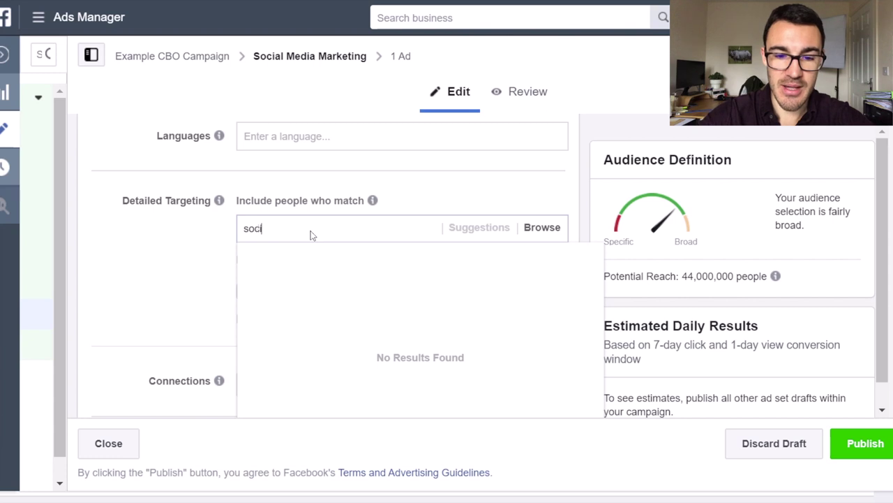
type("al media marketing")
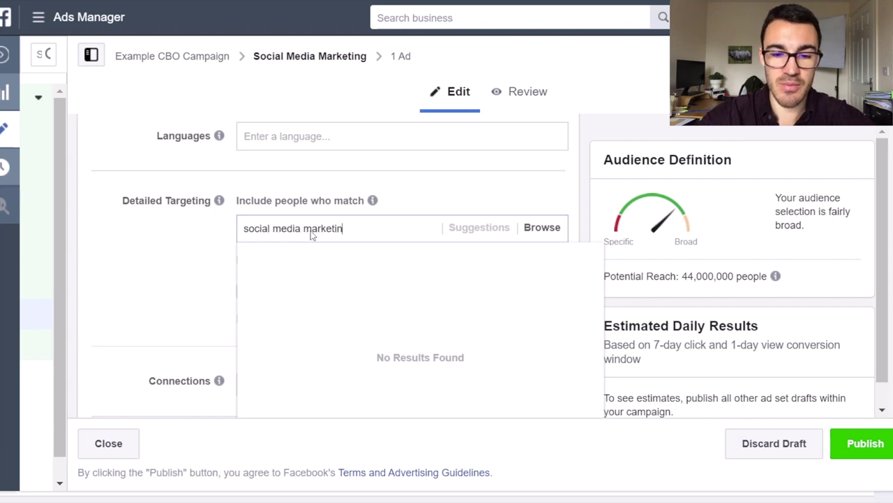
mouse_move(474, 334)
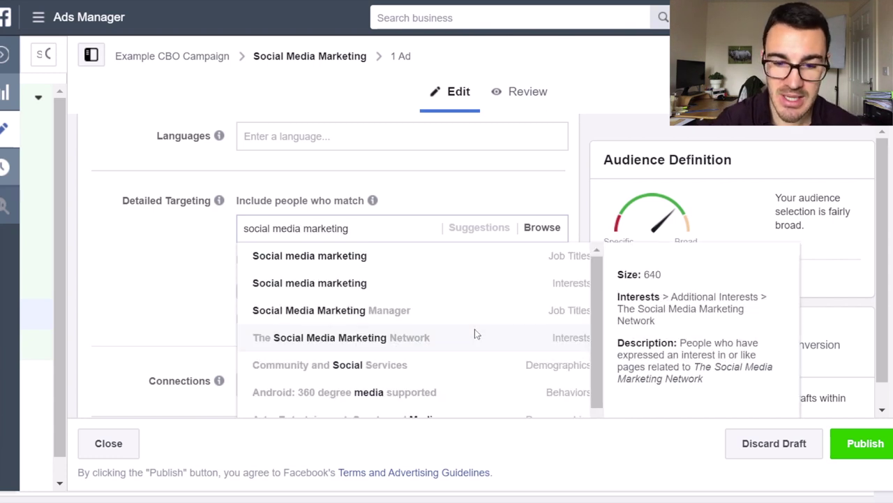
left_click(415, 287)
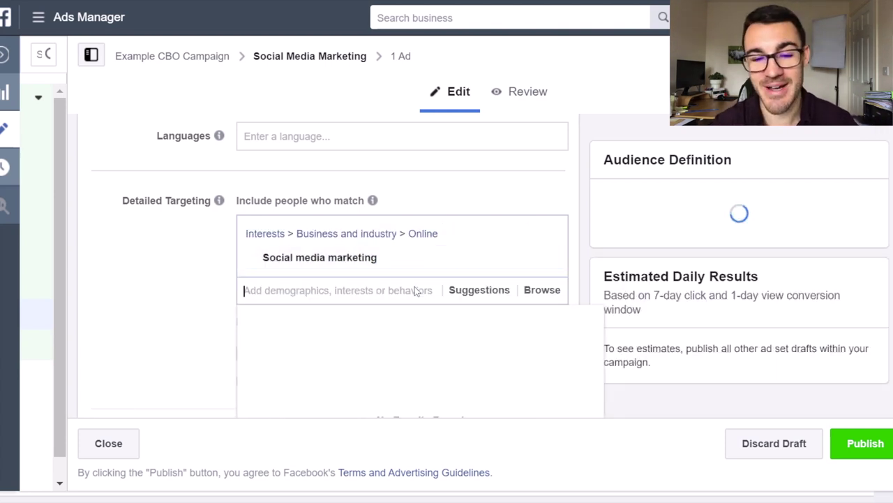
left_click(197, 286)
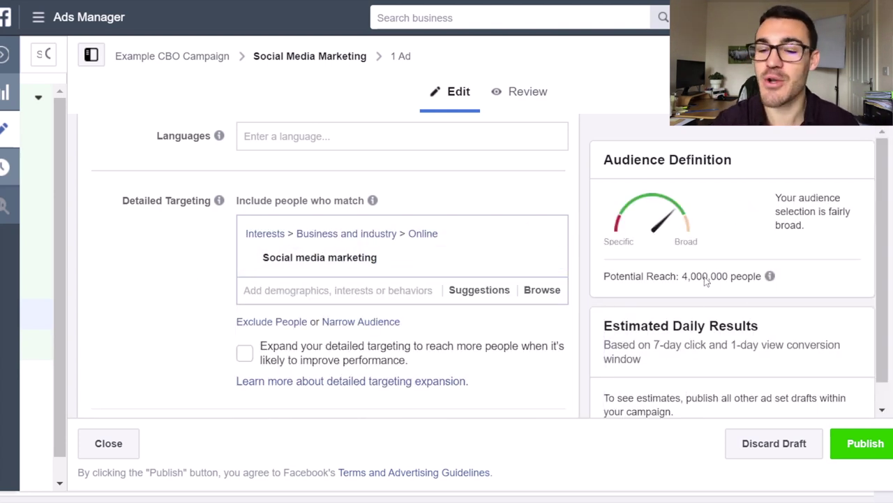
Return to the campaign's ad sets list and deselect the Social Media Marketing ad set
scroll(166, 282, "down", 1)
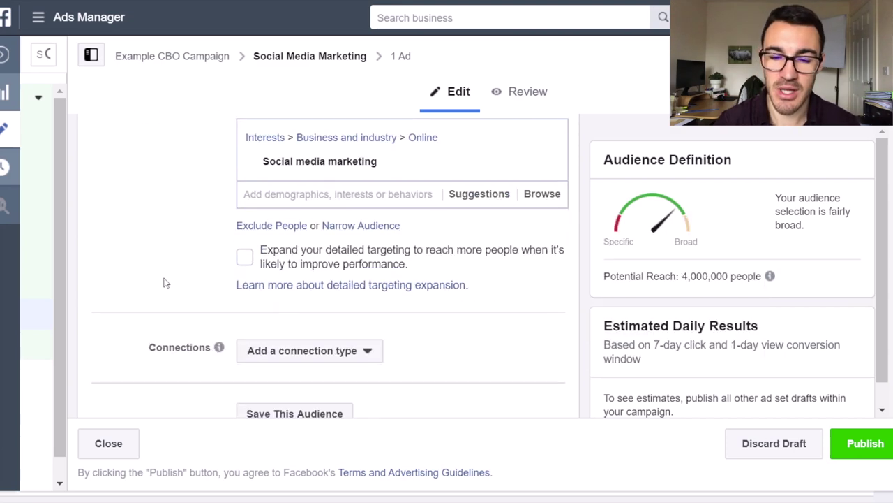
scroll(166, 282, "up", 10)
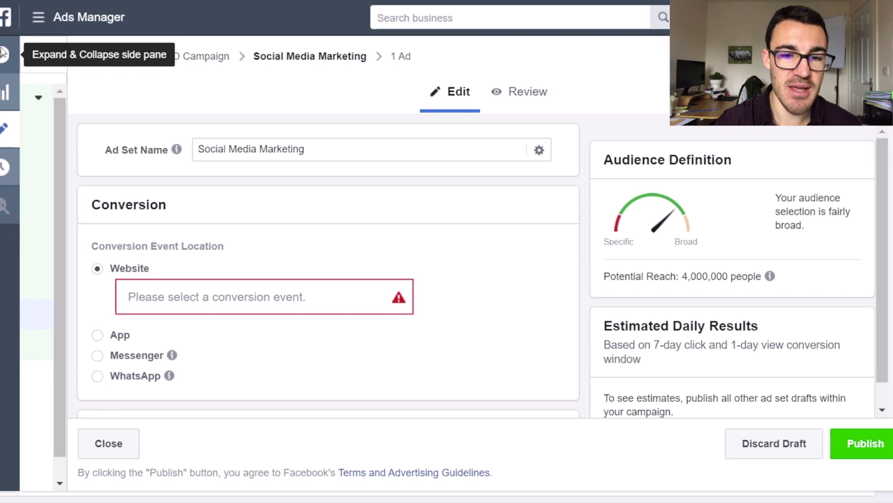
left_click(91, 54)
left_click(8, 266)
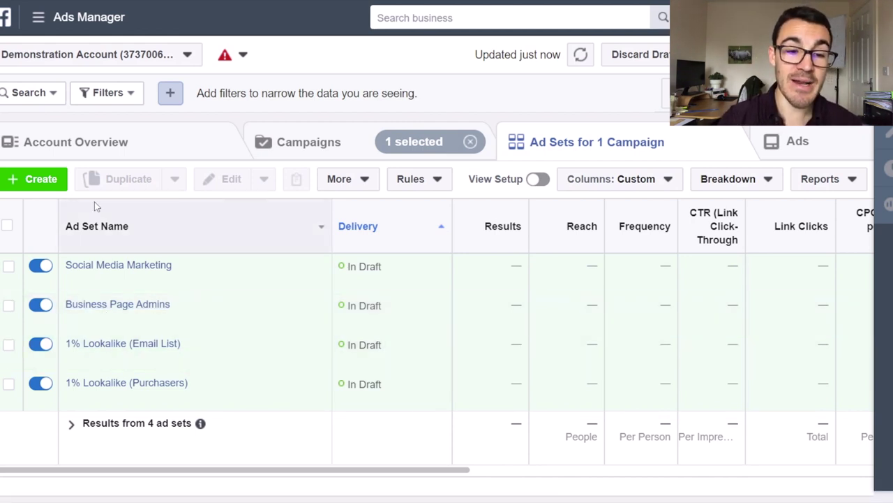
Duplicate the Business Page Admins ad set into its original campaign
left_click(57, 185)
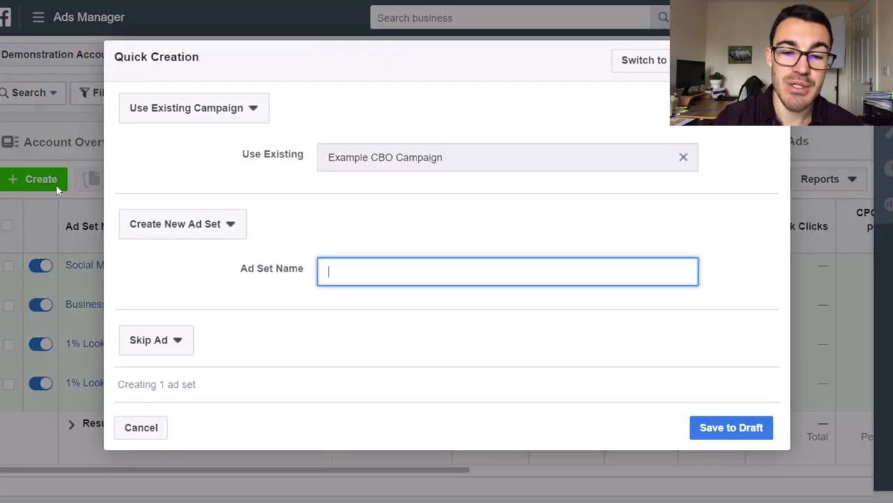
key("Escape")
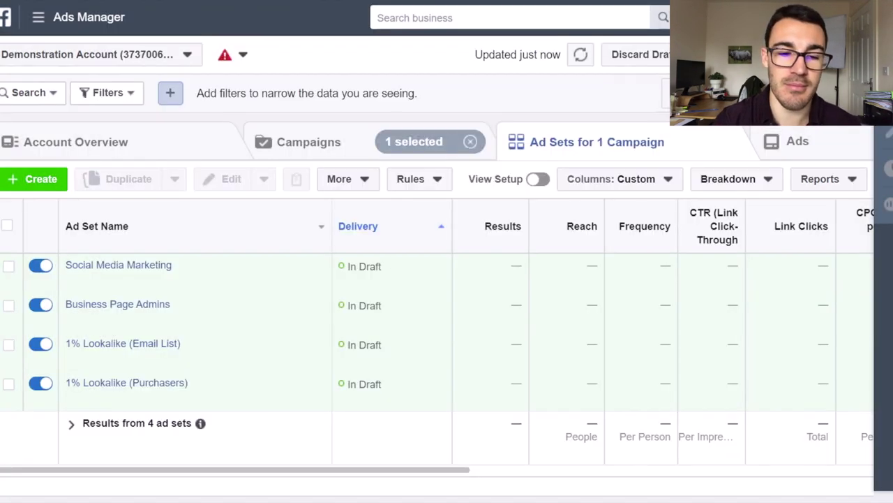
left_click(9, 305)
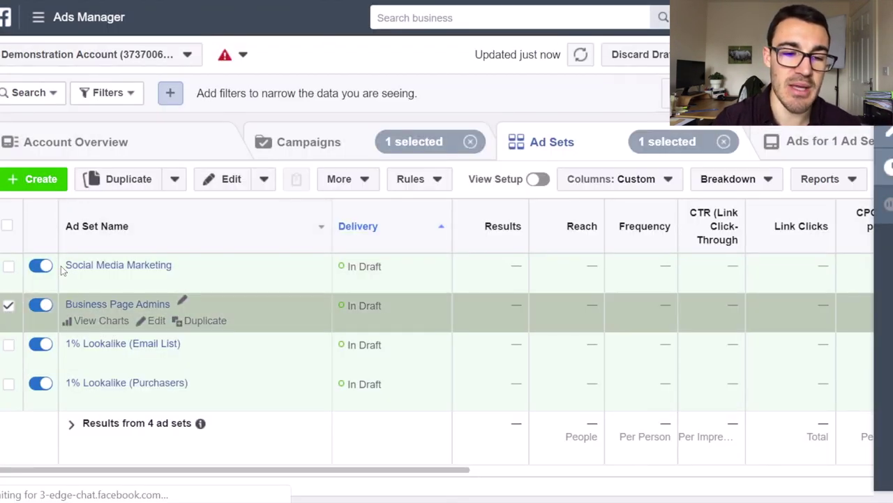
left_click(122, 183)
left_click(662, 361)
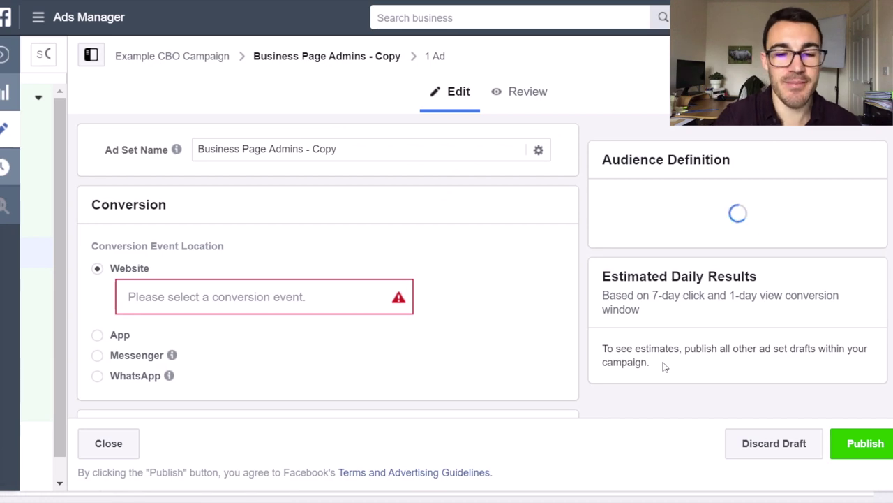
Add the "All website visitors - 180" website audience to the copied ad set's custom audiences
left_click_drag(340, 152, 200, 155)
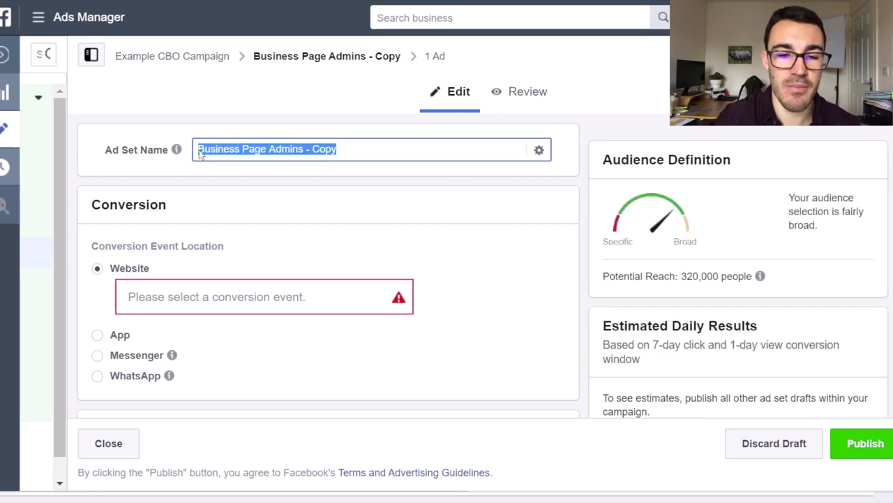
scroll(489, 288, "down", 6)
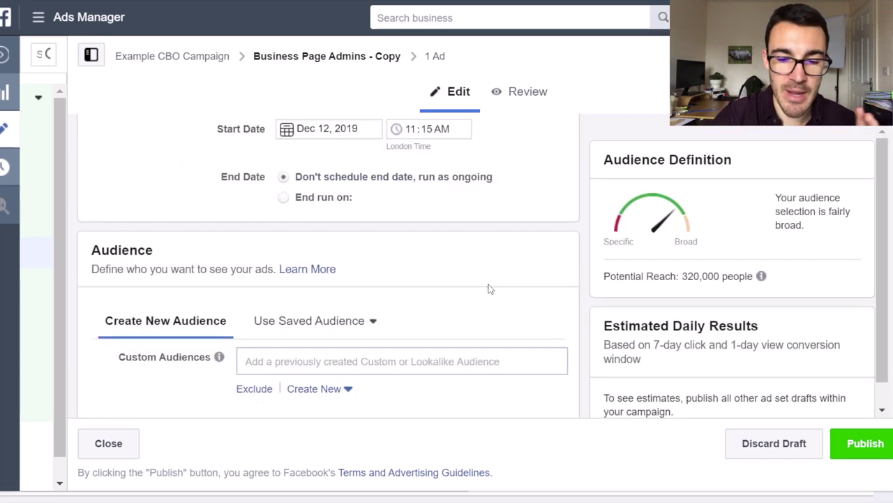
scroll(489, 289, "down", 2)
left_click(337, 214)
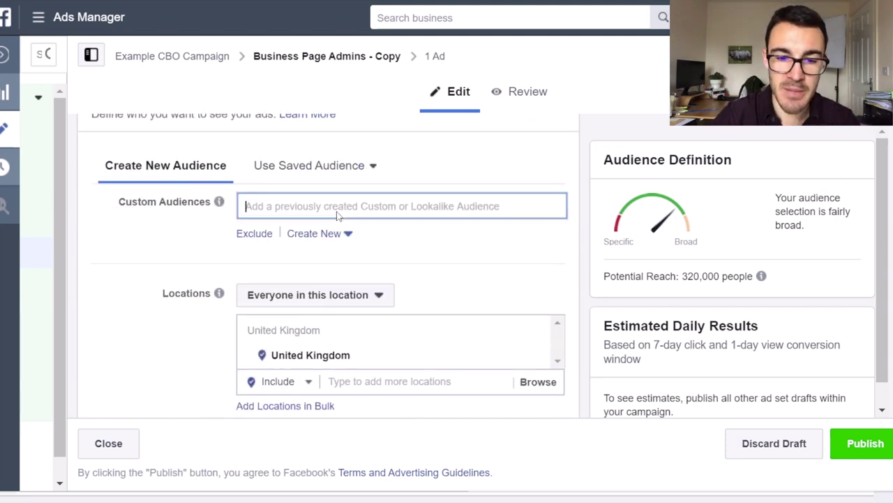
left_click(119, 255)
scroll(119, 255, "down", 6)
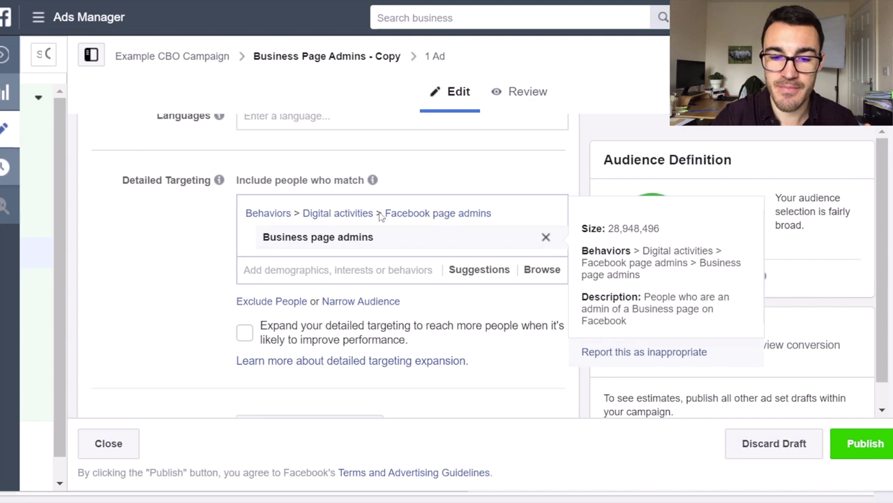
scroll(380, 218, "up", 3)
scroll(381, 218, "up", 2)
left_click(300, 170)
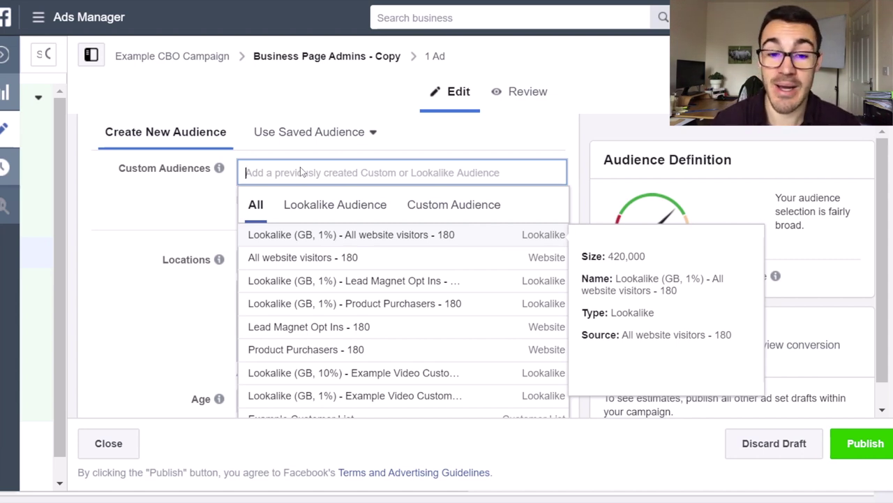
left_click(423, 258)
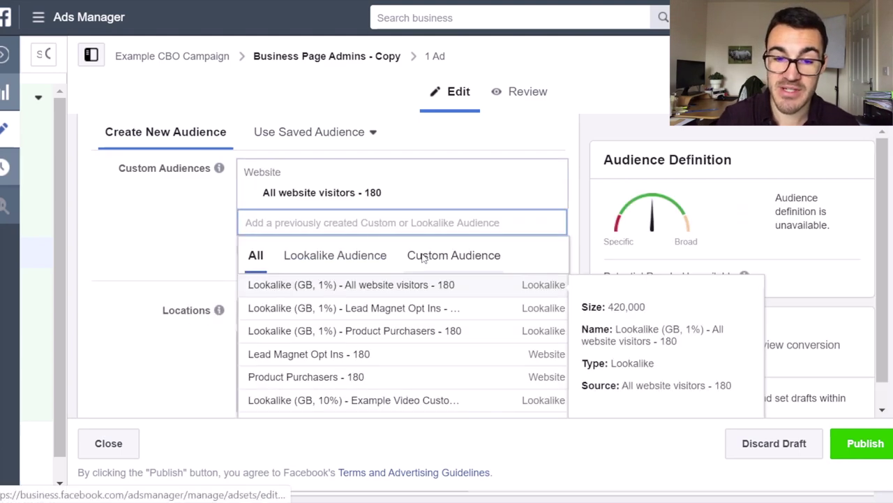
Add the "Lead Magnet Opt Ins - 180" and "Product Purchasers - 180" website audiences to the included custom audiences
left_click(313, 353)
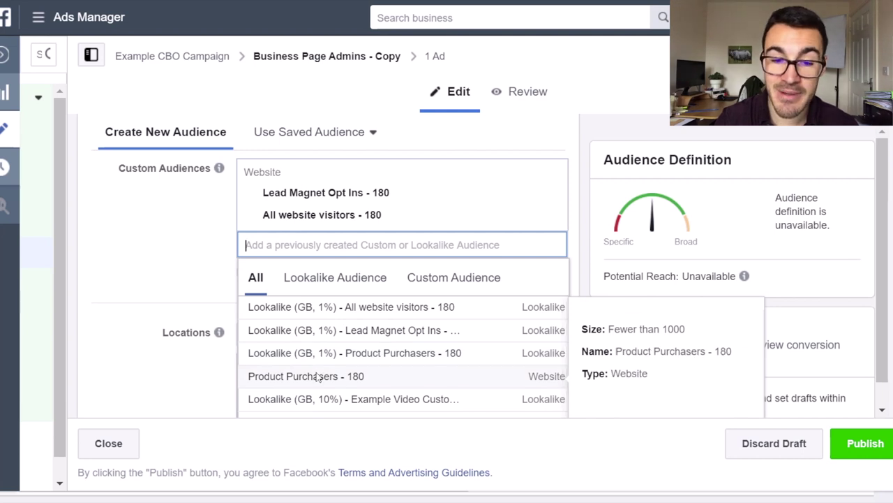
left_click(307, 376)
left_click(223, 230)
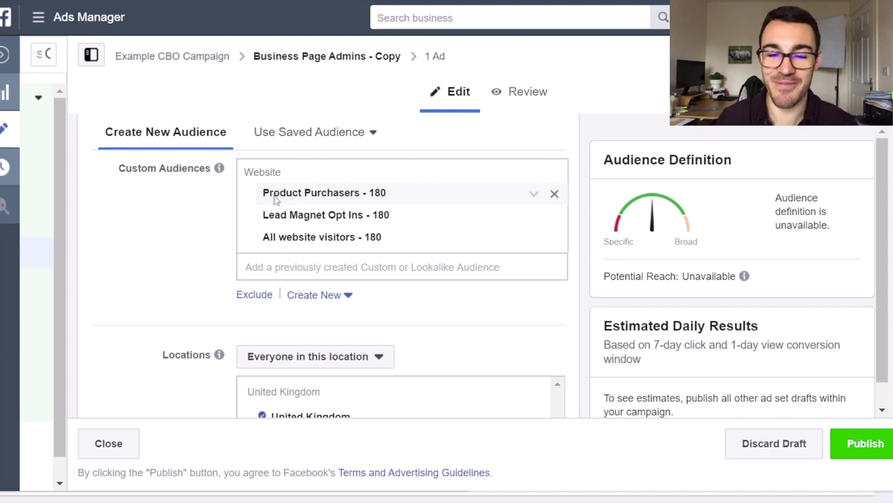
Exclude the "Product Purchasers - 180" custom audience from the ad set's targeting
left_click(244, 294)
left_click(361, 345)
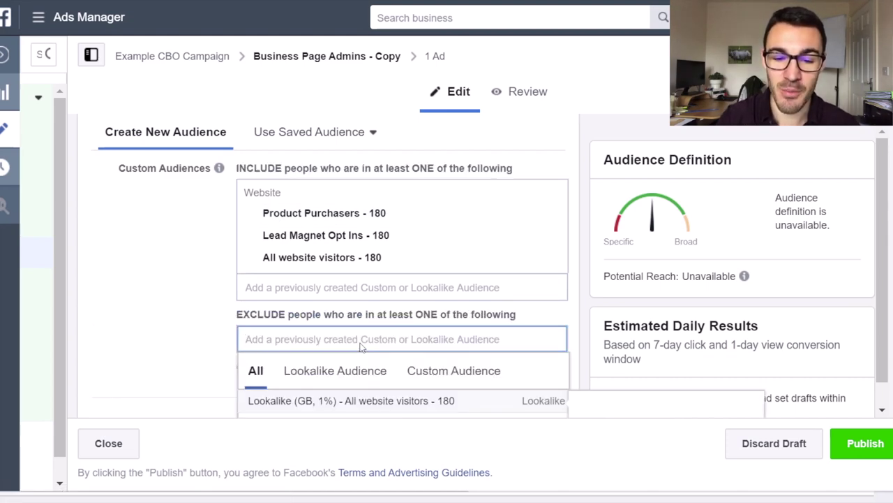
scroll(360, 344, "down", 3)
left_click(326, 309)
scroll(167, 307, "up", 3)
left_click(139, 298)
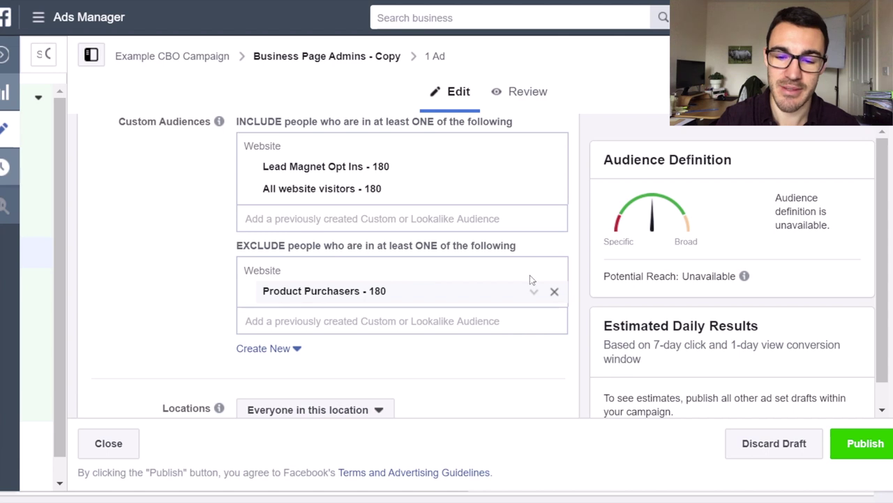
Remove the "Product Purchasers - 180" exclusion and add that audience back to the included custom audiences
left_click(555, 293)
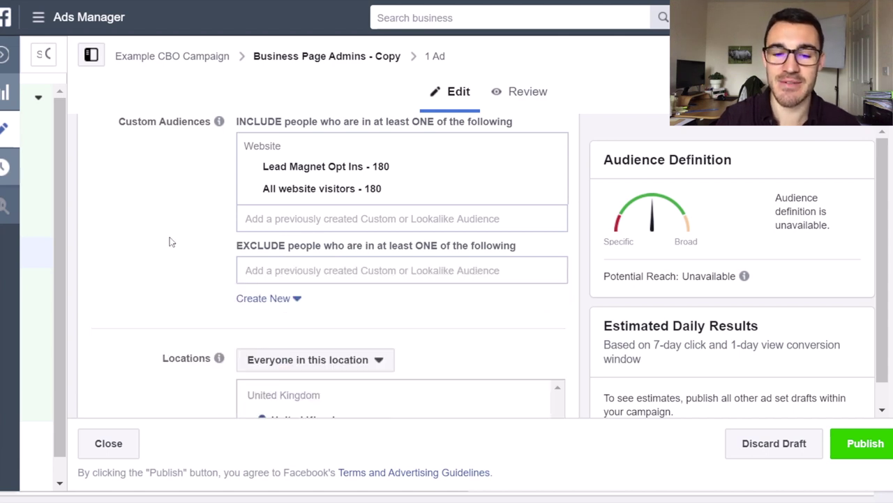
scroll(174, 242, "up", 1)
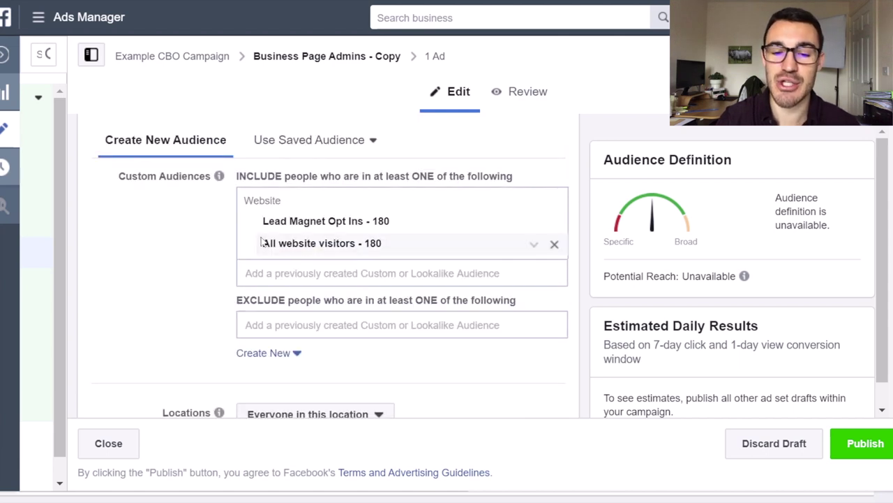
left_click(283, 275)
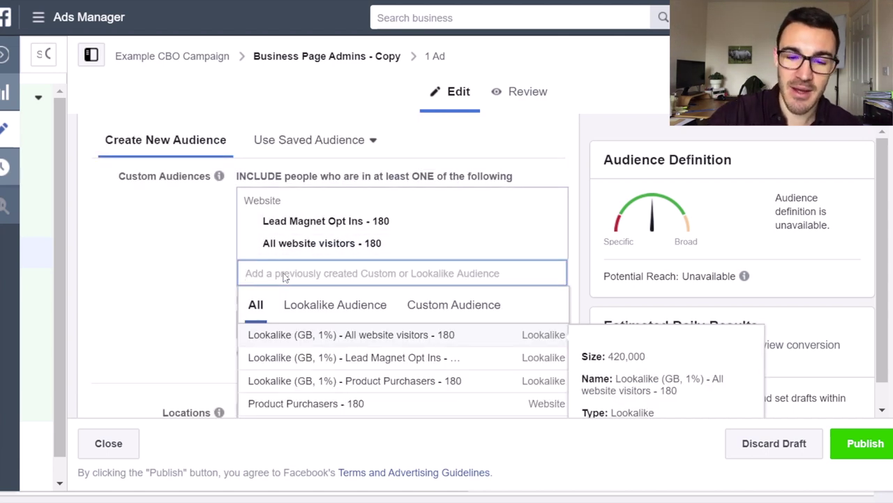
left_click(318, 404)
left_click(148, 256)
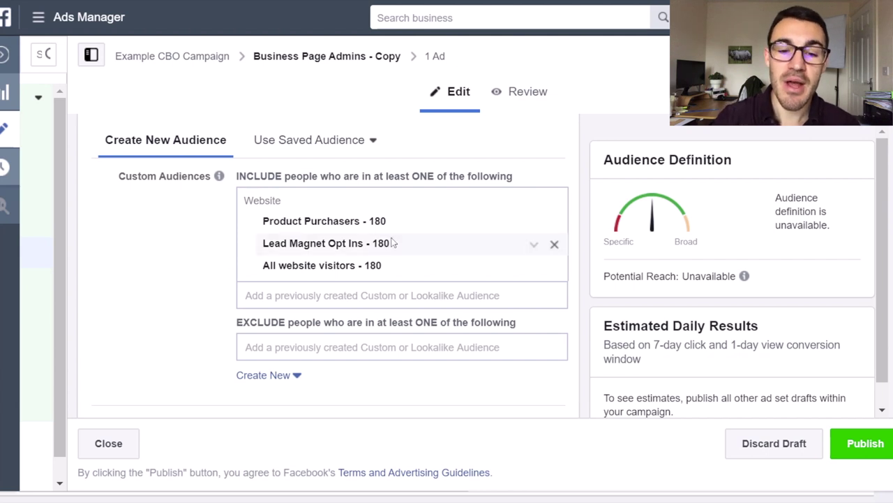
Rename the copied ad set as "Warm Audience (purchasers, email list, website visitors)"
scroll(168, 238, "down", 1)
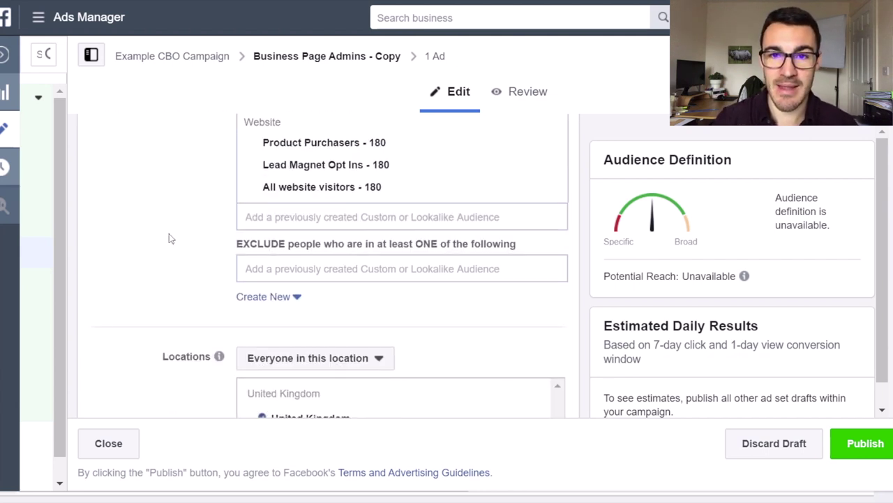
scroll(168, 239, "up", 3)
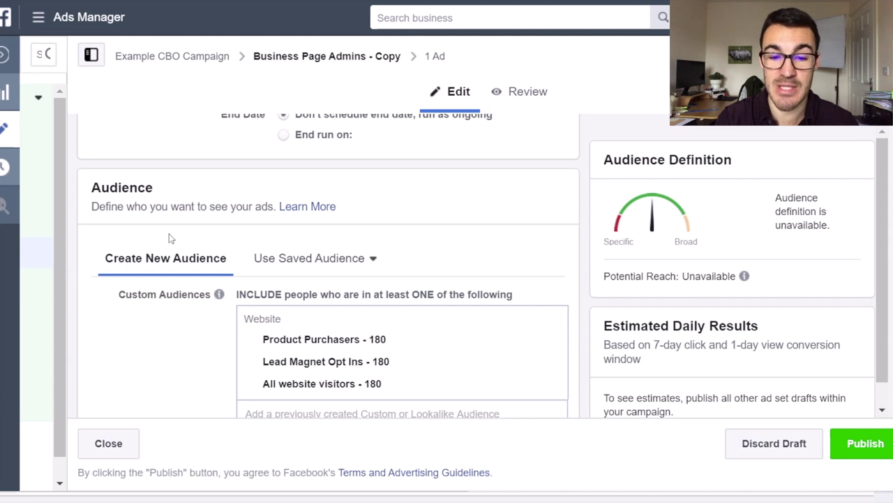
scroll(329, 261, "up", 10)
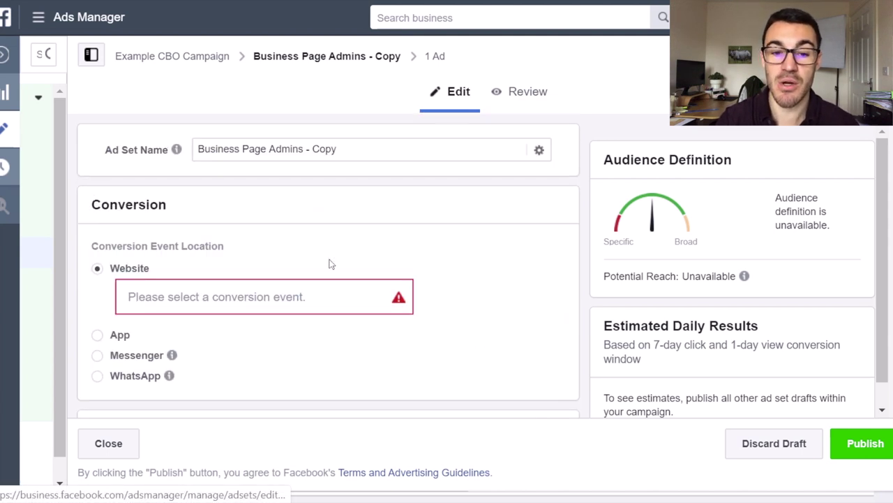
left_click(352, 152)
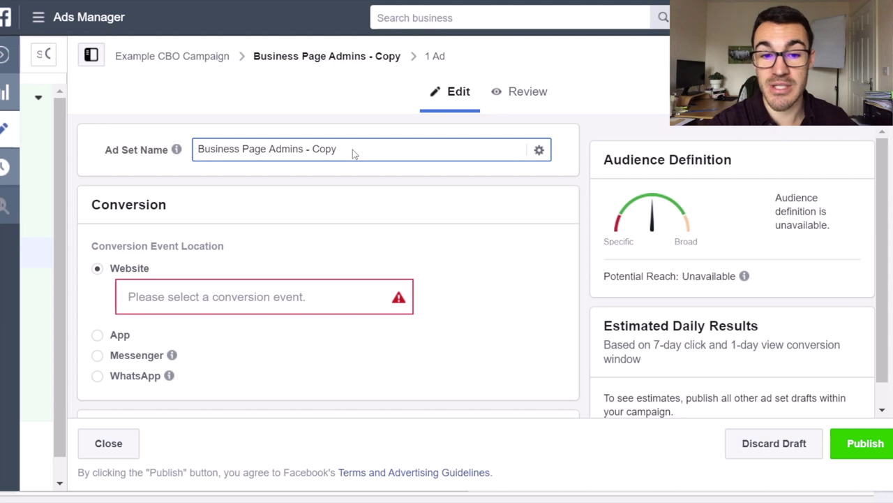
left_click_drag(353, 154, 169, 151)
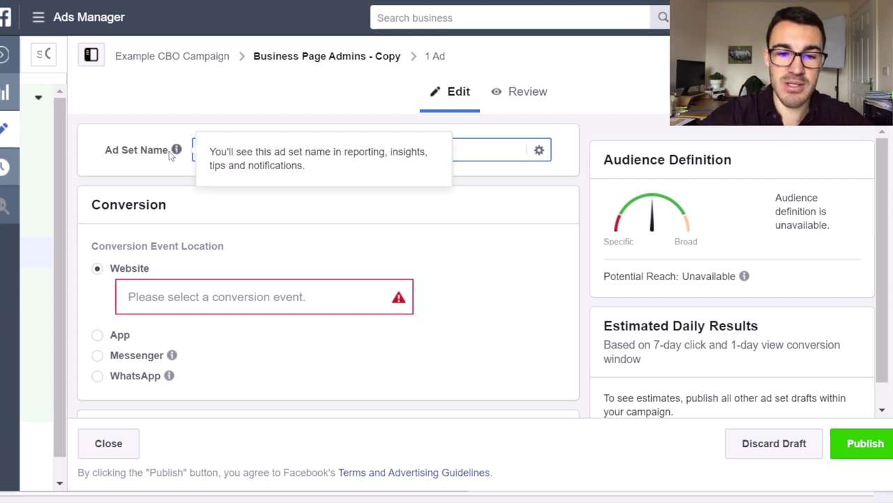
type("Warm Audience")
type(" (")
type("purc")
type("hasers, email lis")
type("t, website")
type(" visit")
type("ed")
key("BackSpace")
key("BackSpace")
type("ors)")
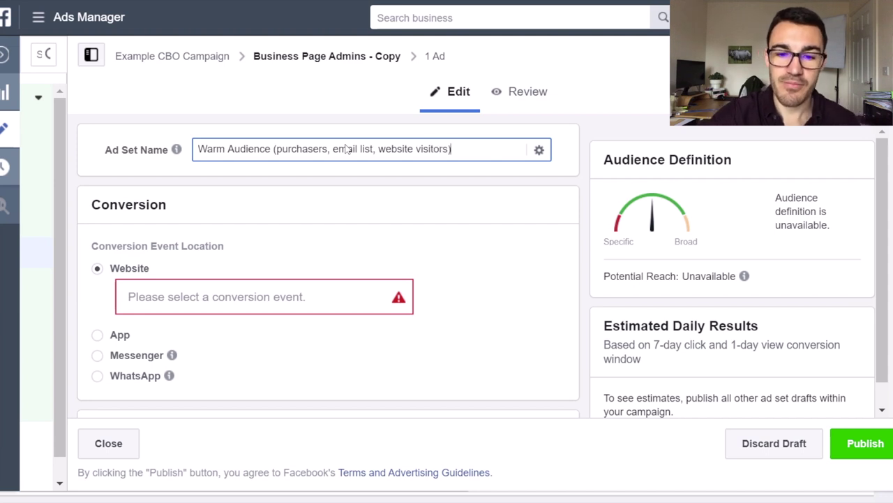
left_click(415, 241)
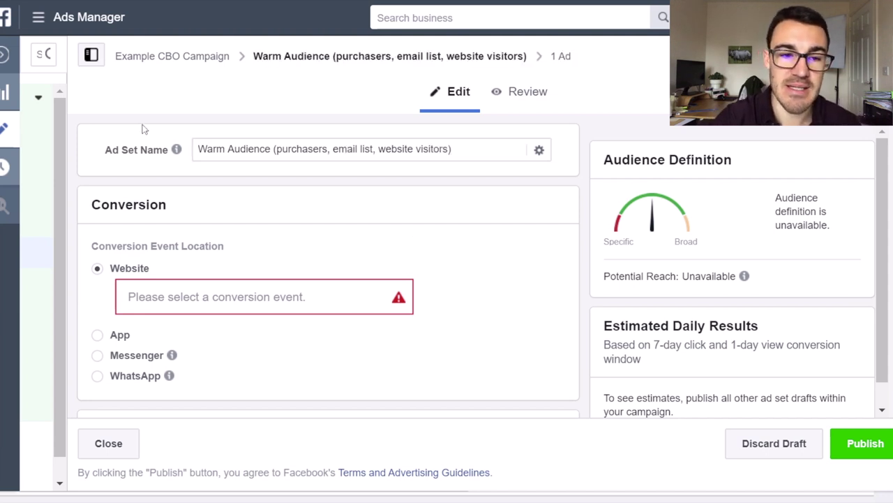
Return to the campaign's ad sets list and deselect the Warm Audience ad set
left_click(4, 55)
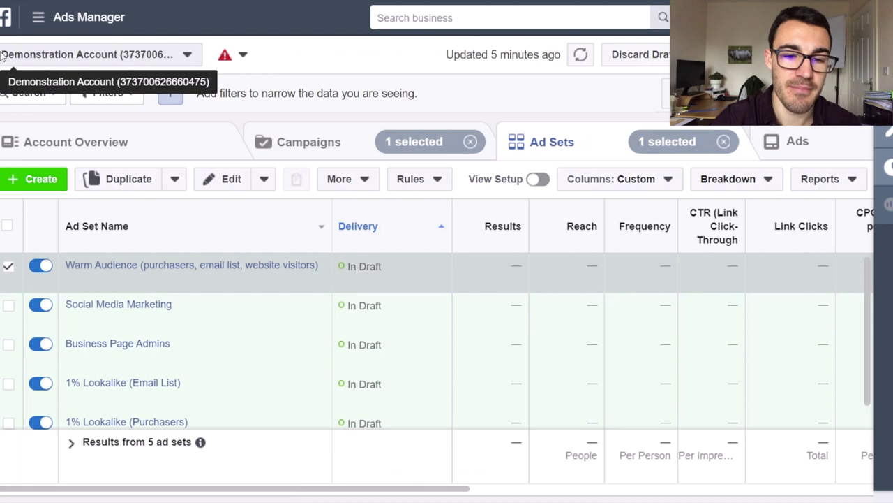
left_click(9, 266)
scroll(234, 338, "up", 1)
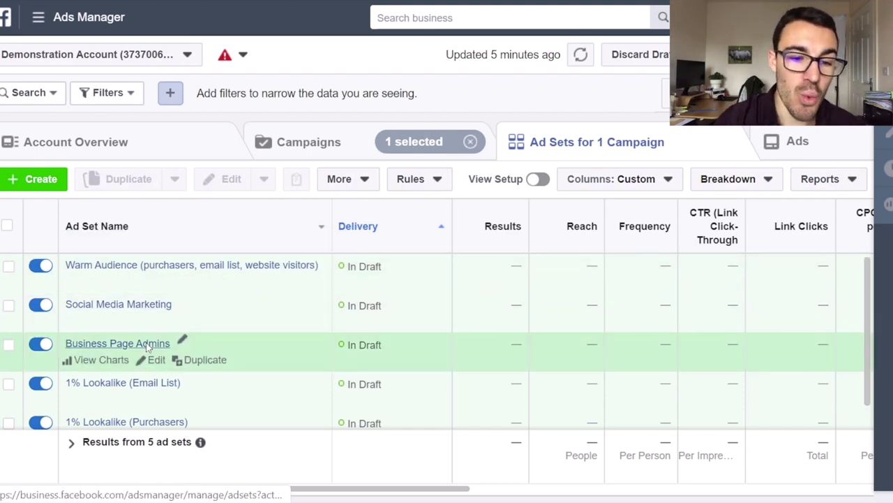
scroll(166, 376, "down", 1)
scroll(239, 341, "up", 1)
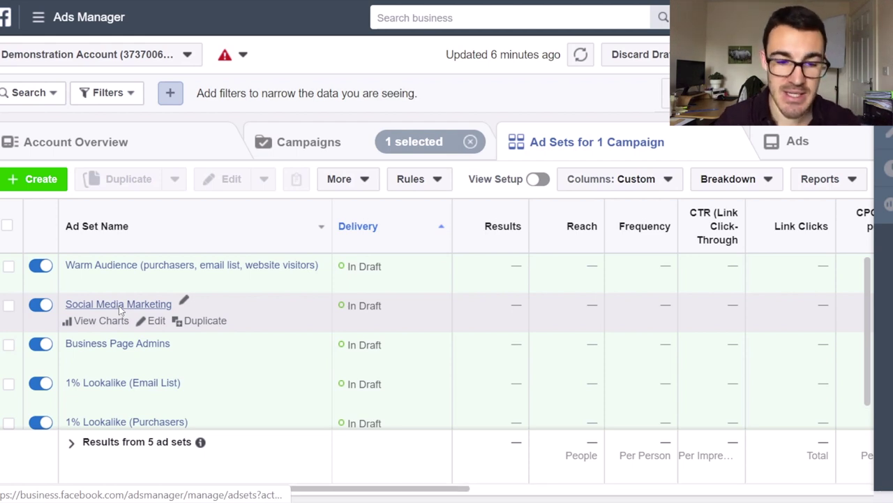
Open the Social Media Marketing ad set's ads and delete four of the Example Ad drafts, keeping only one
left_click(119, 307)
scroll(331, 344, "down", 1)
scroll(331, 345, "up", 1)
left_click(10, 349)
left_click(10, 386)
scroll(11, 390, "down", 1)
left_click(9, 401)
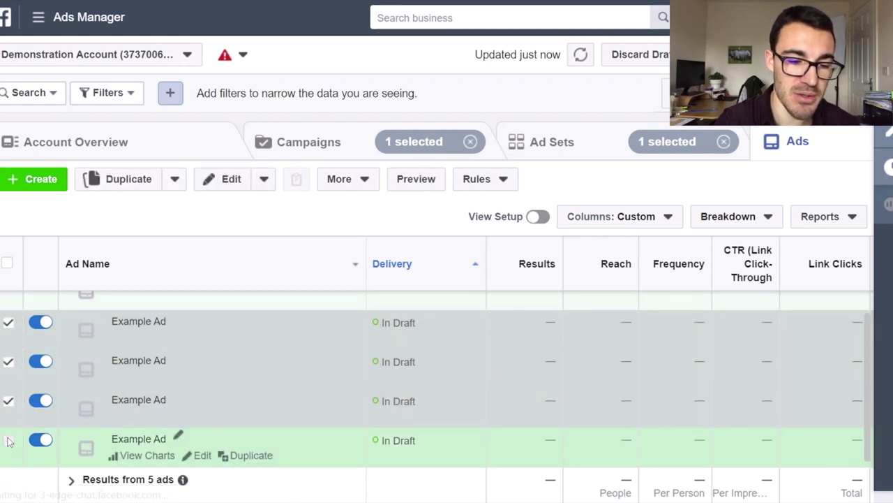
left_click(9, 440)
left_click(342, 179)
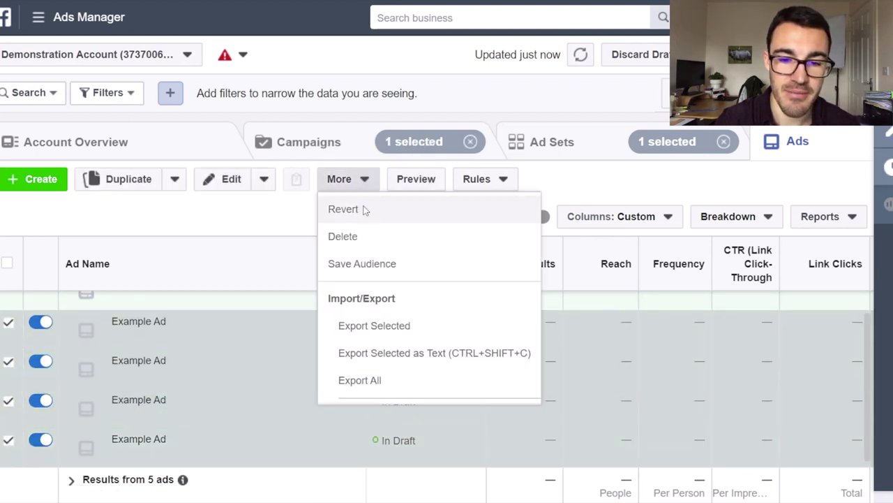
left_click(370, 231)
left_click(581, 238)
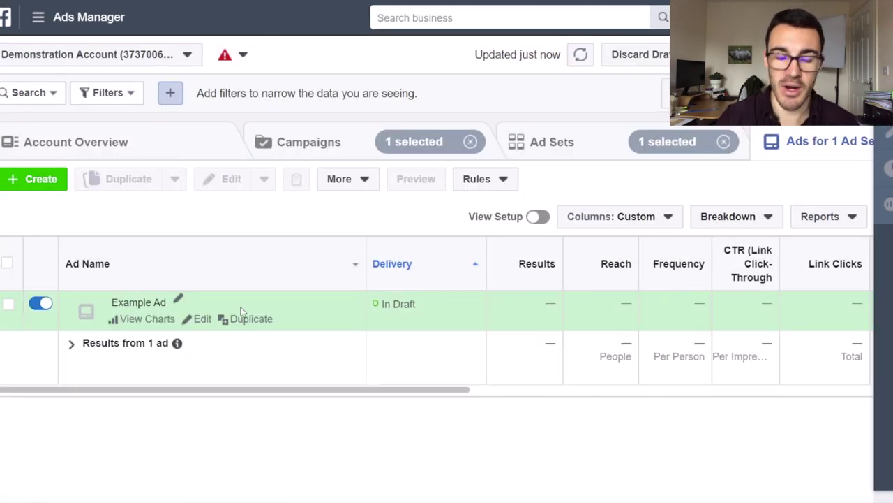
Reopen the Social Media Marketing ad set from the ad sets list and rename its Example Ad as "Image Ad"
left_click(552, 141)
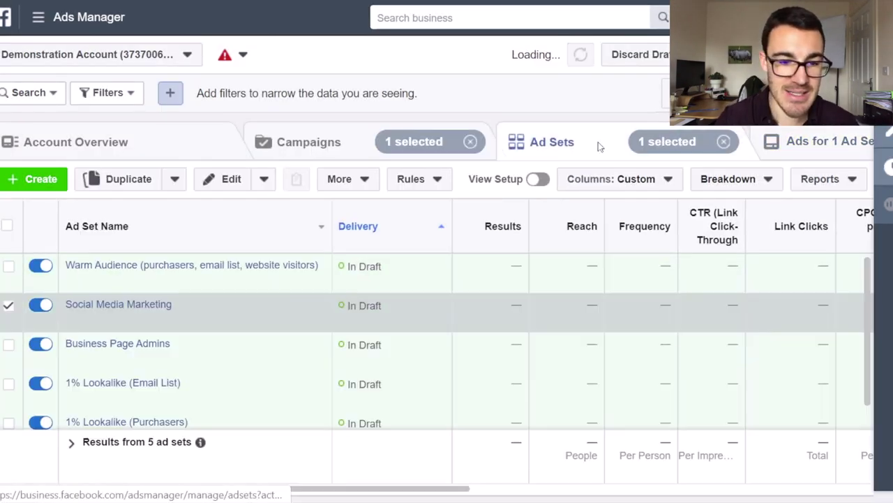
left_click(97, 305)
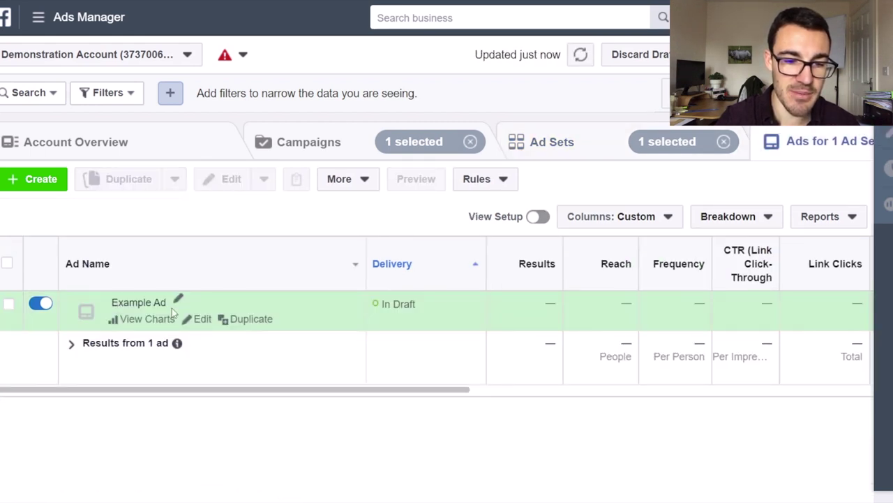
mouse_move(284, 303)
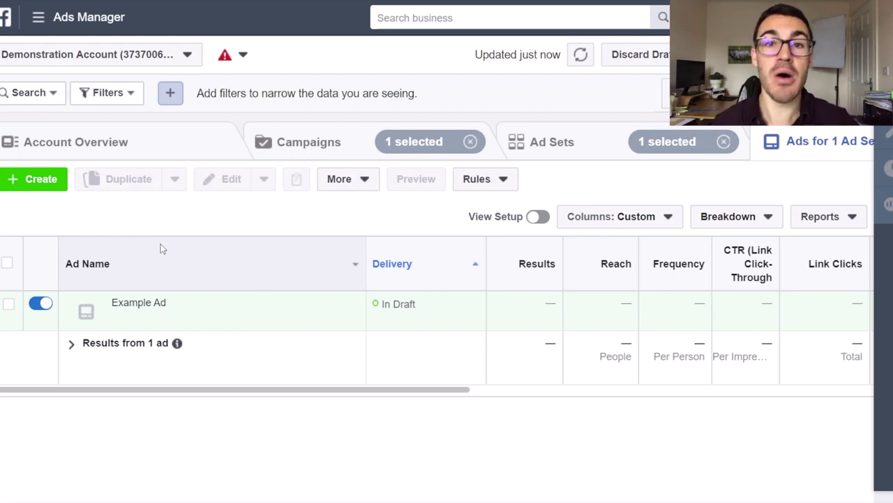
left_click(179, 294)
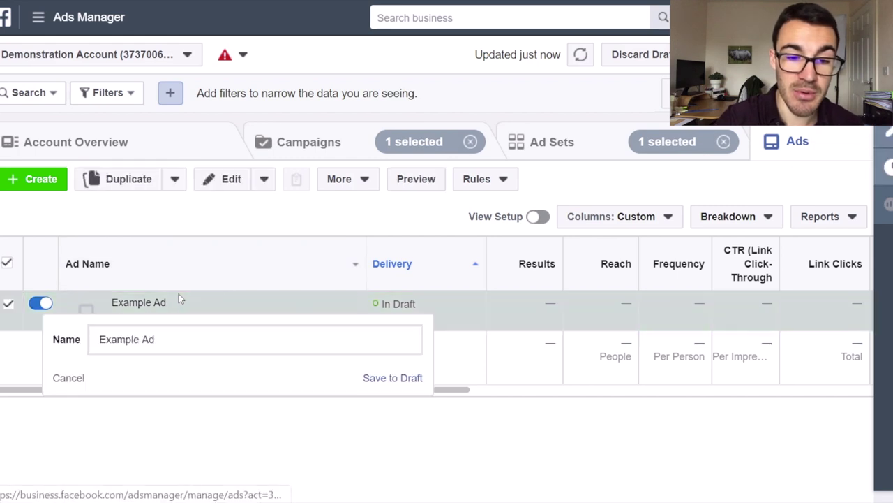
double_click(131, 339)
type("Image")
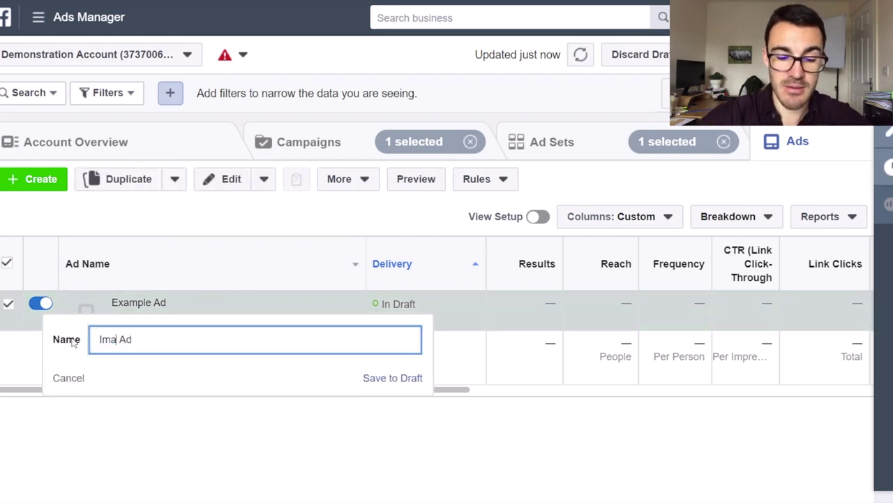
left_click(393, 377)
Duplicate the Image Ad to create three copies of it
left_click(127, 180)
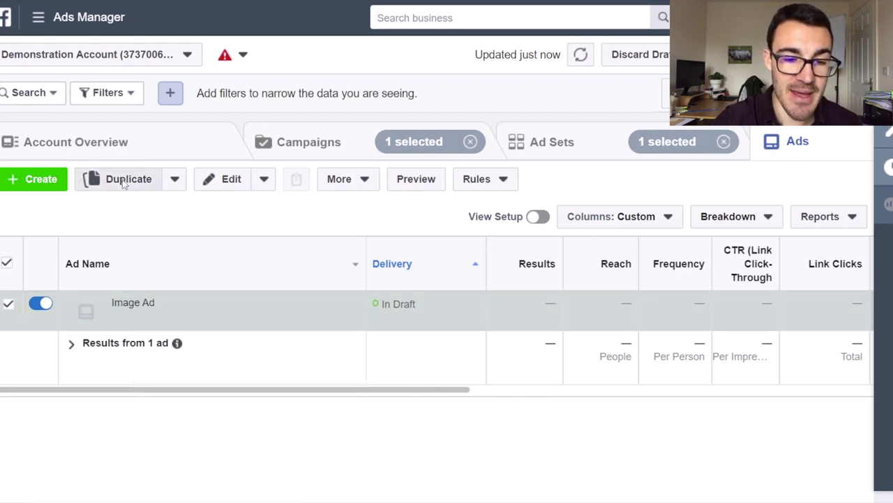
left_click(246, 282)
left_click(246, 282)
left_click(246, 282)
left_click(246, 292)
left_click(662, 364)
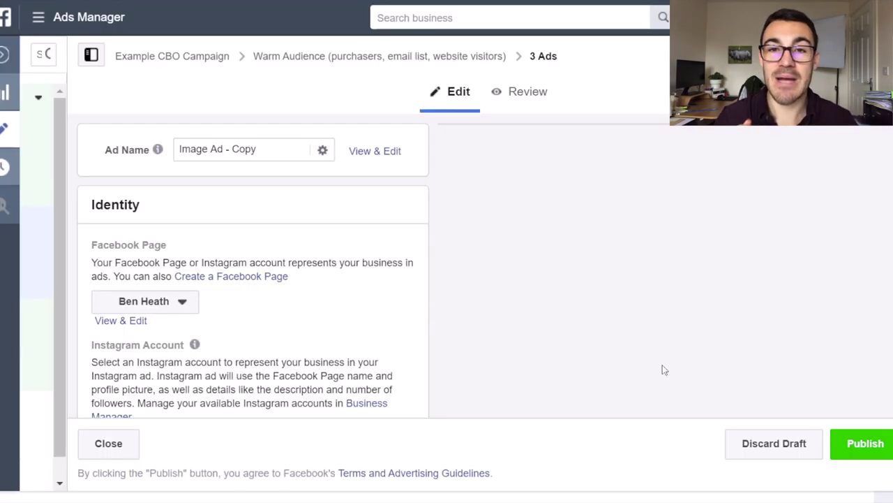
Return to the ads list and leave only the first Image Ad copy selected
left_click(3, 56)
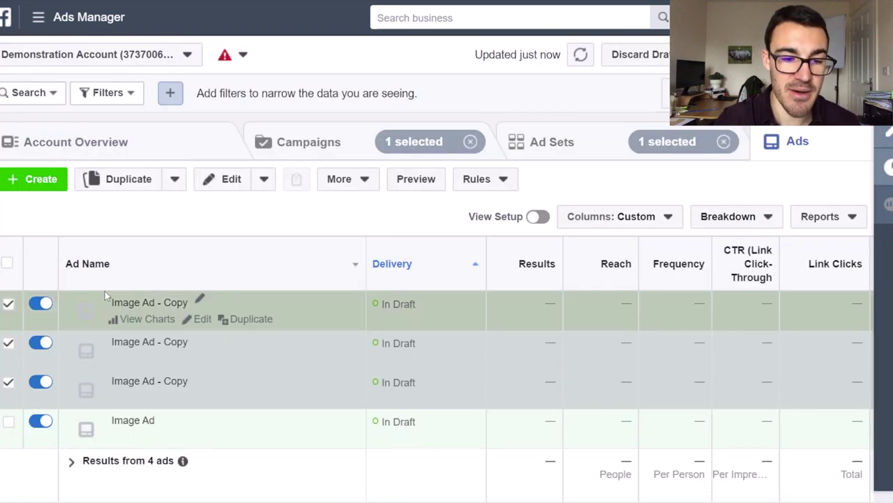
left_click(8, 382)
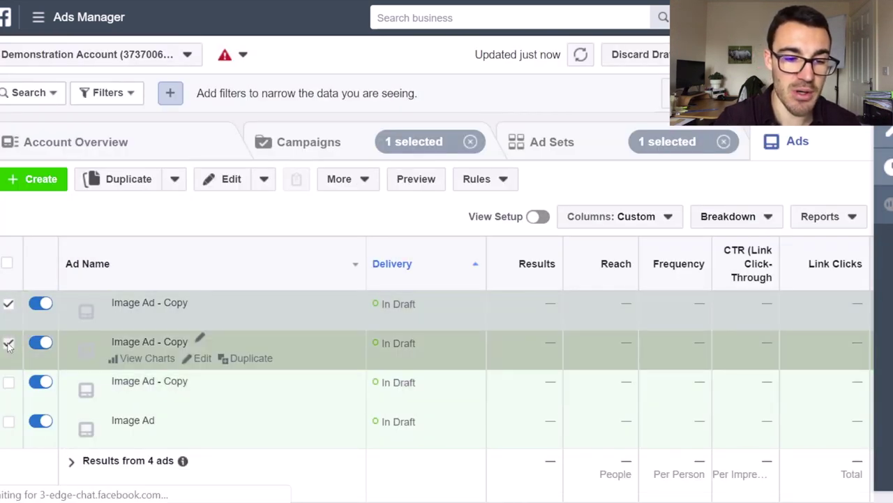
left_click(7, 342)
left_click(203, 318)
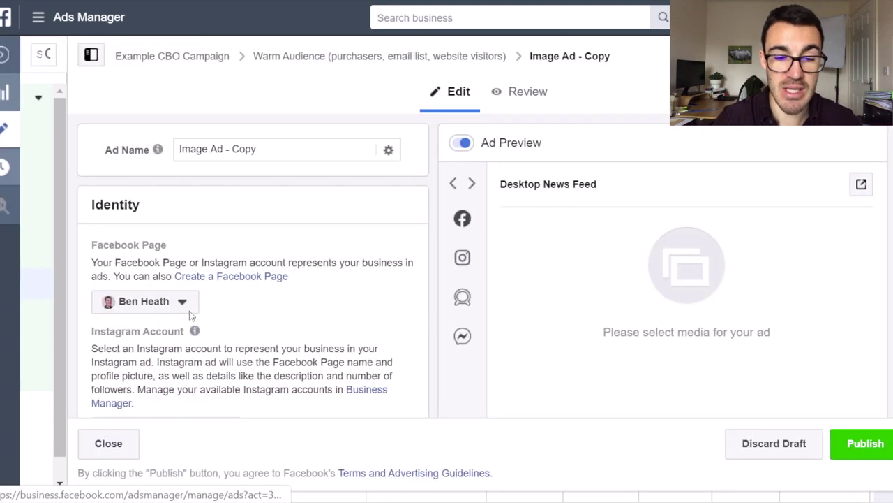
left_click(2, 59)
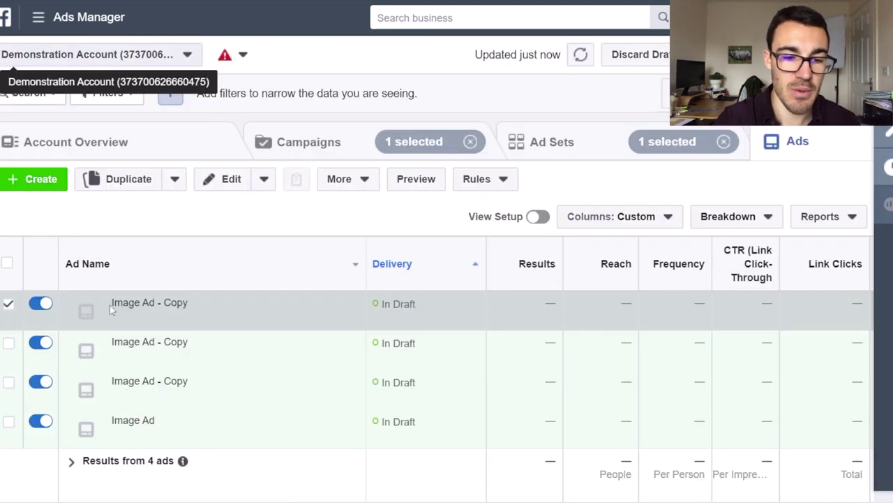
Rename the first Image Ad copy as "Video Ad" and save it to draft
left_click(198, 294)
left_click_drag(126, 341, 81, 344)
type("Video Ad - Copy")
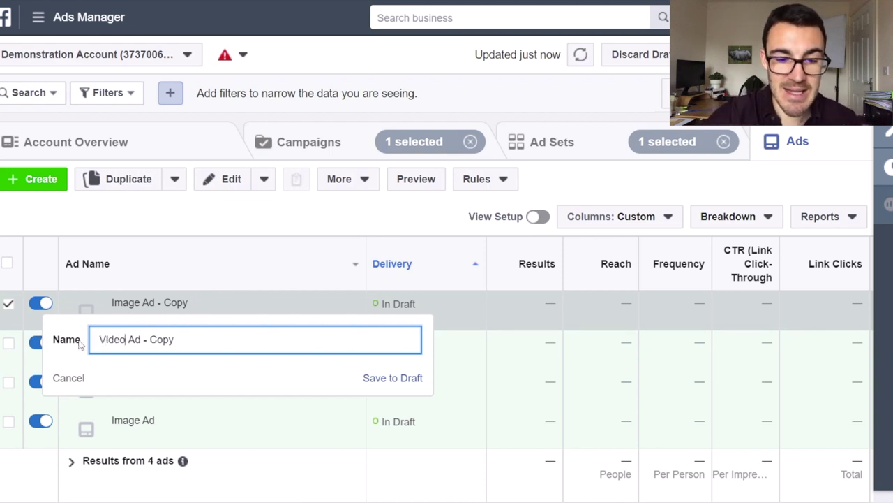
left_click(219, 344)
key("BackSpace")
key("BackSpace")
key("BackSpace")
key("BackSpace")
key("BackSpace")
key("BackSpace")
key("BackSpace")
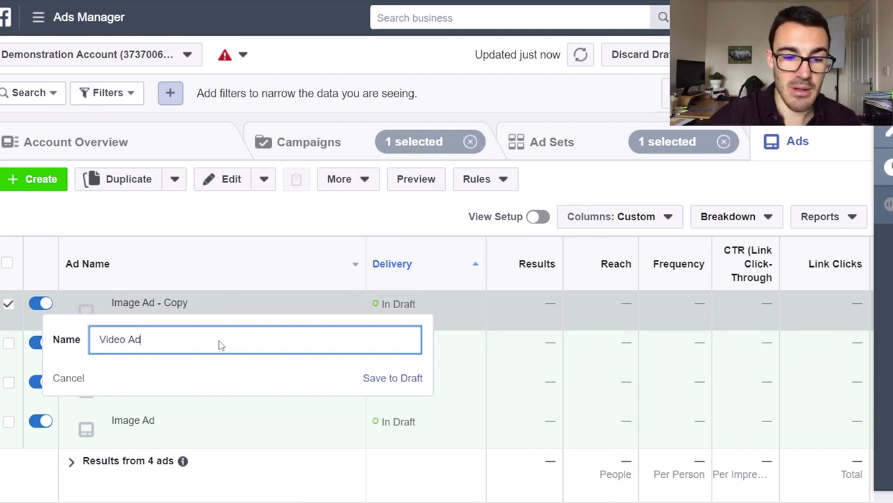
left_click(393, 377)
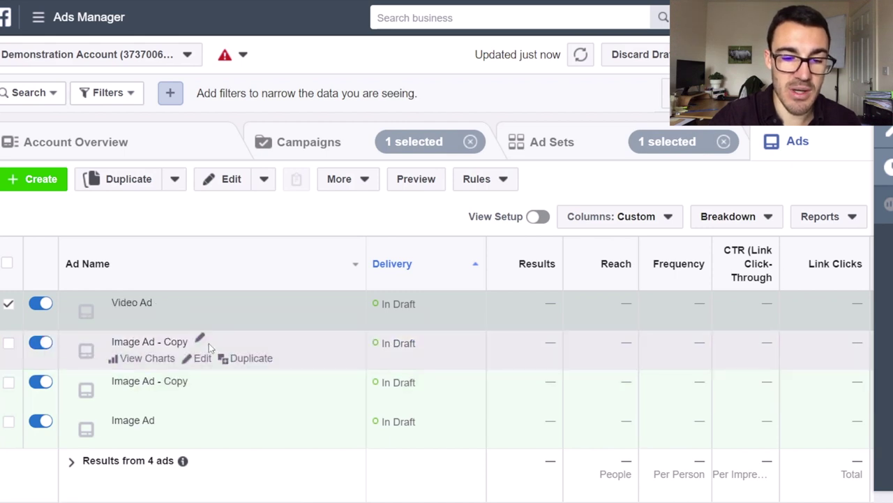
Rename the upper of the two remaining Image Ad copies as "Carousel Ad" and save it to draft
left_click(199, 338)
left_click_drag(178, 378, 68, 374)
type("Carousel Ad")
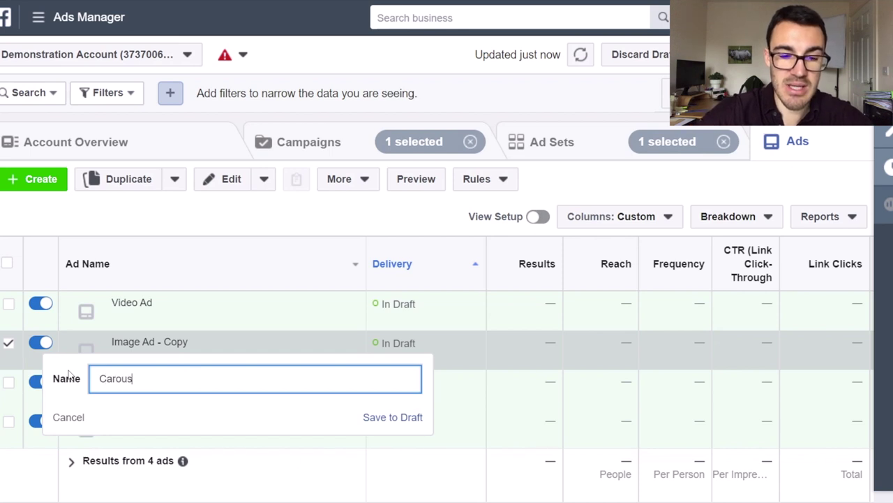
left_click(390, 417)
Rename the last Image Ad copy as "Image 2 Ad" and save it to draft
left_click(201, 377)
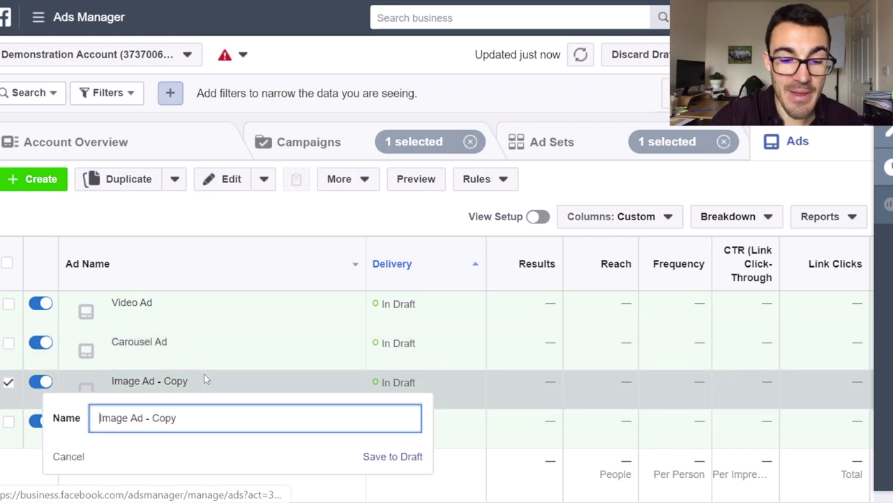
left_click_drag(191, 419, 135, 420)
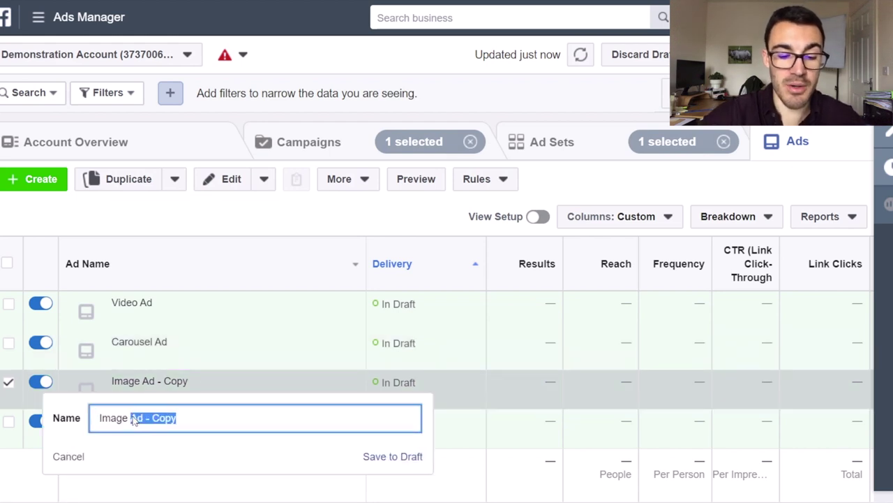
type("2 Ad")
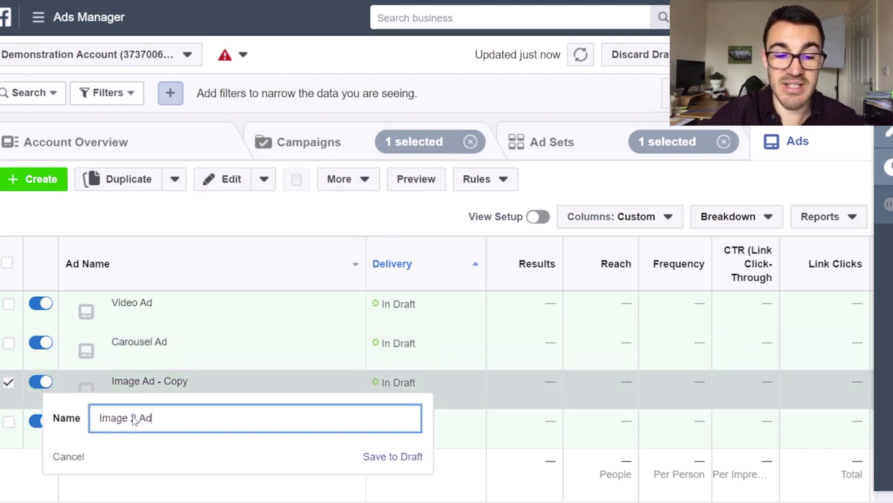
left_click(384, 457)
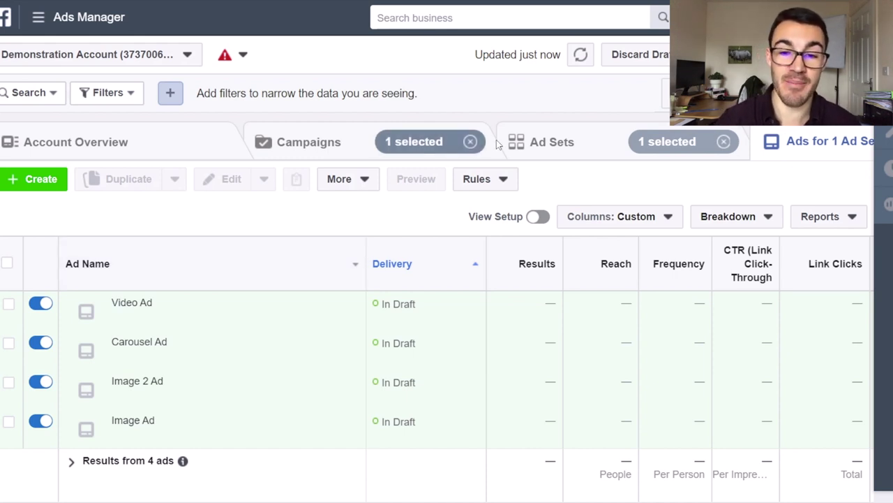
Review the campaign's ad sets and the ads inside the Social Media Marketing ad set, returning to the ad sets list
left_click(557, 156)
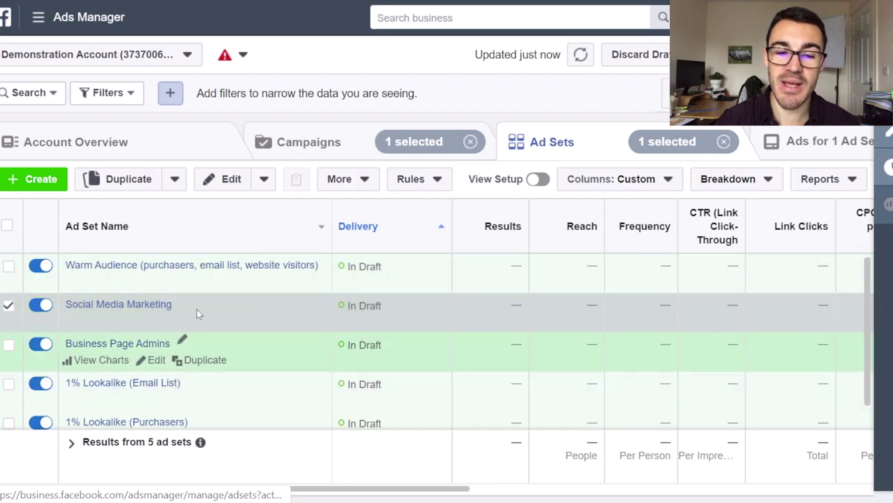
scroll(159, 339, "down", 1)
scroll(159, 339, "up", 1)
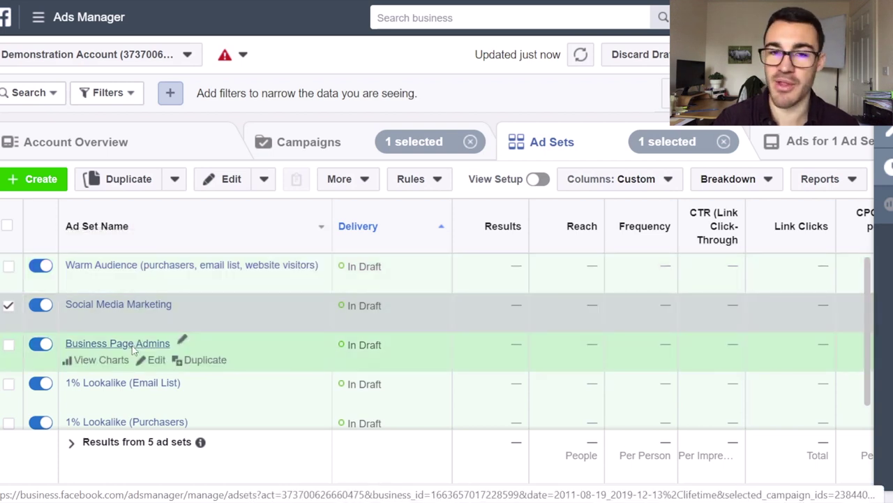
left_click(120, 304)
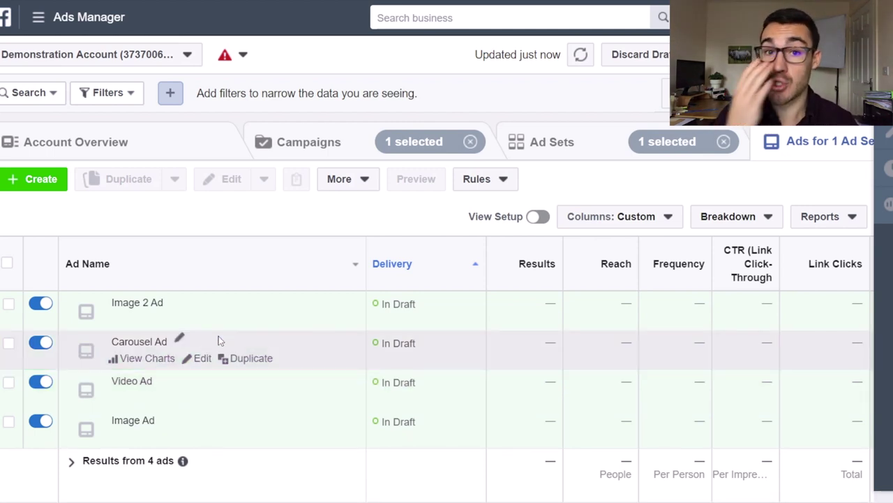
left_click(576, 134)
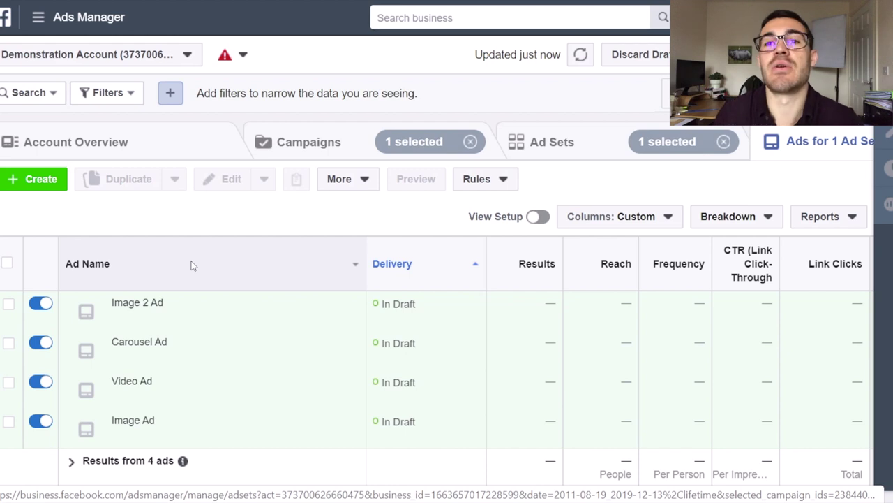
mouse_move(114, 397)
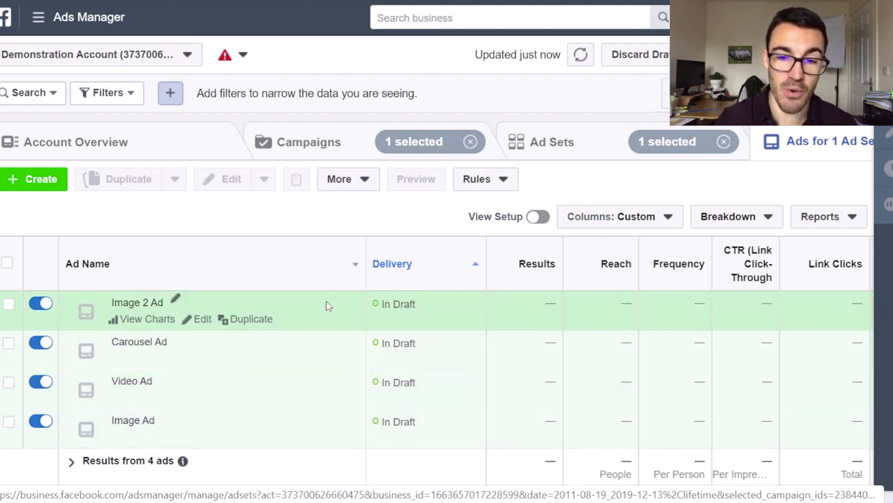
left_click(592, 139)
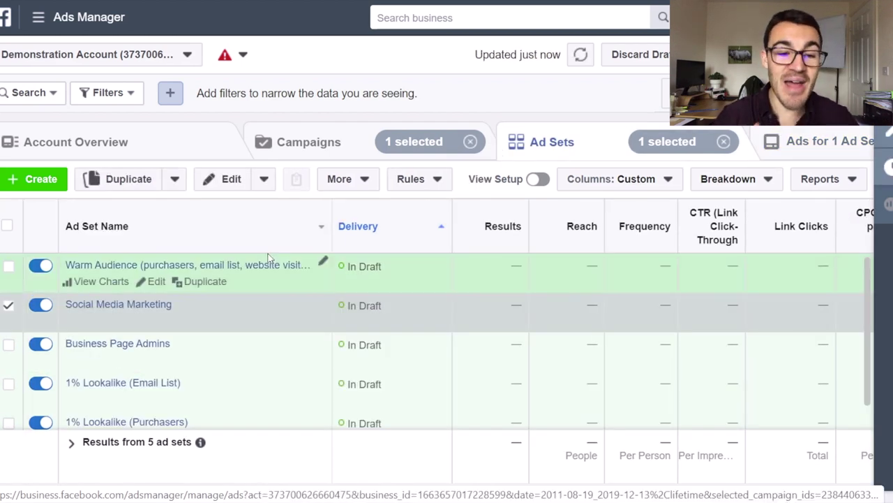